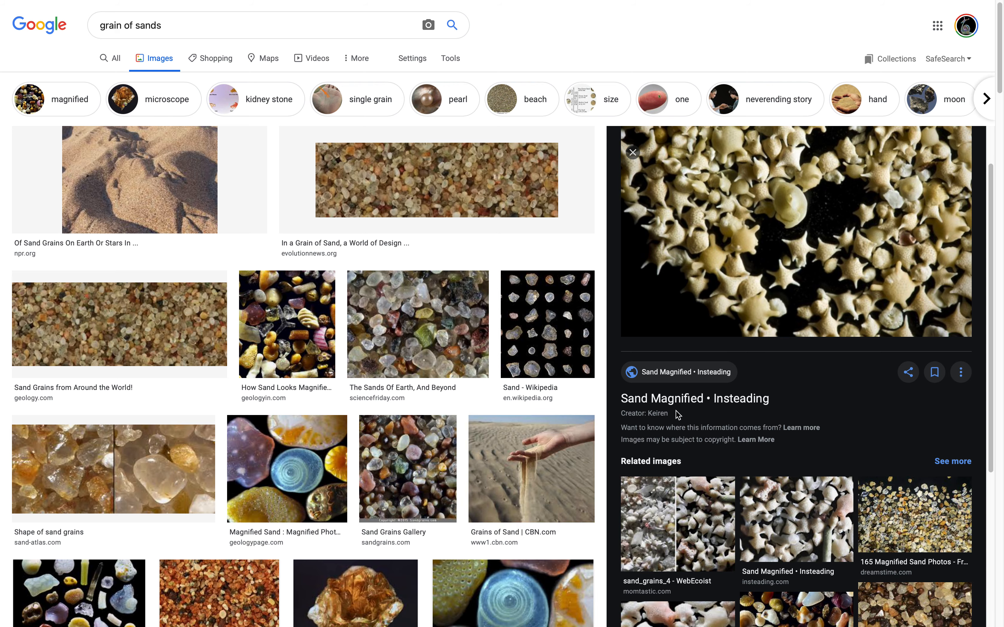
Examine the magnified sand grain photos in the image results for grain shape references.
scroll(472, 406, "down", 3)
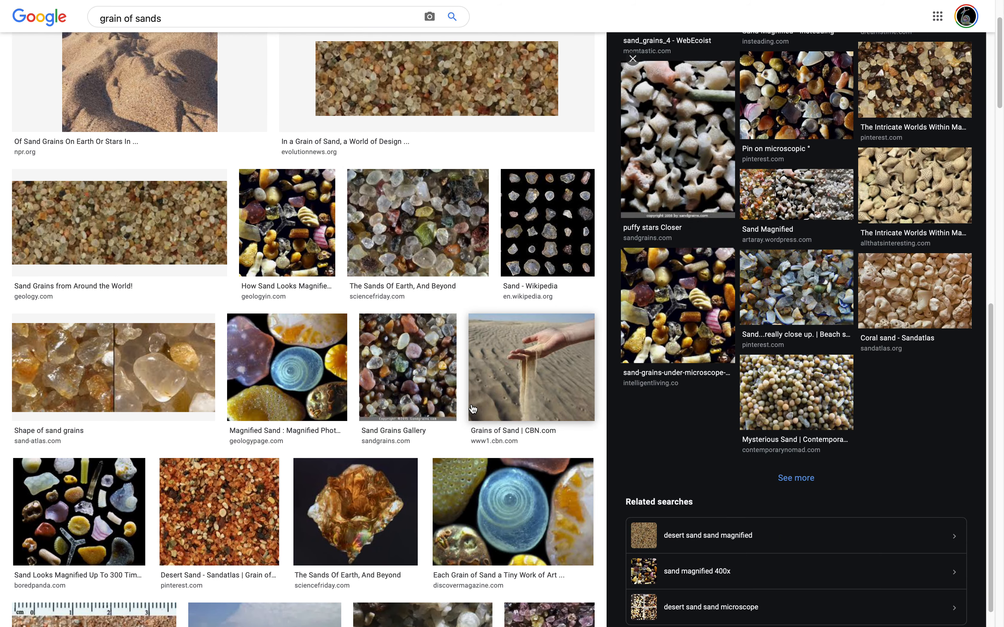
scroll(335, 448, "down", 12)
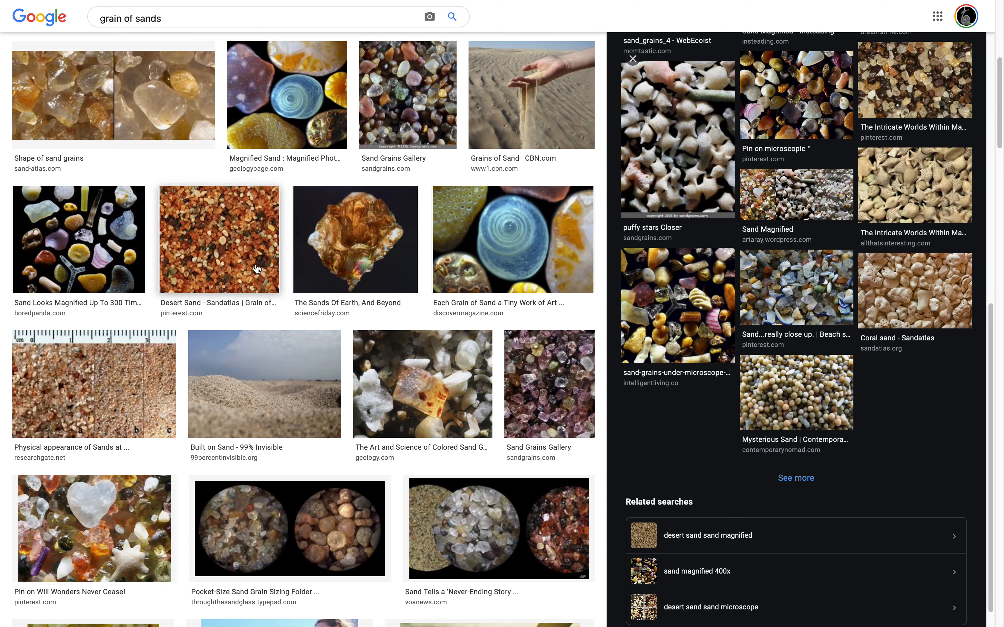
scroll(456, 404, "up", 15)
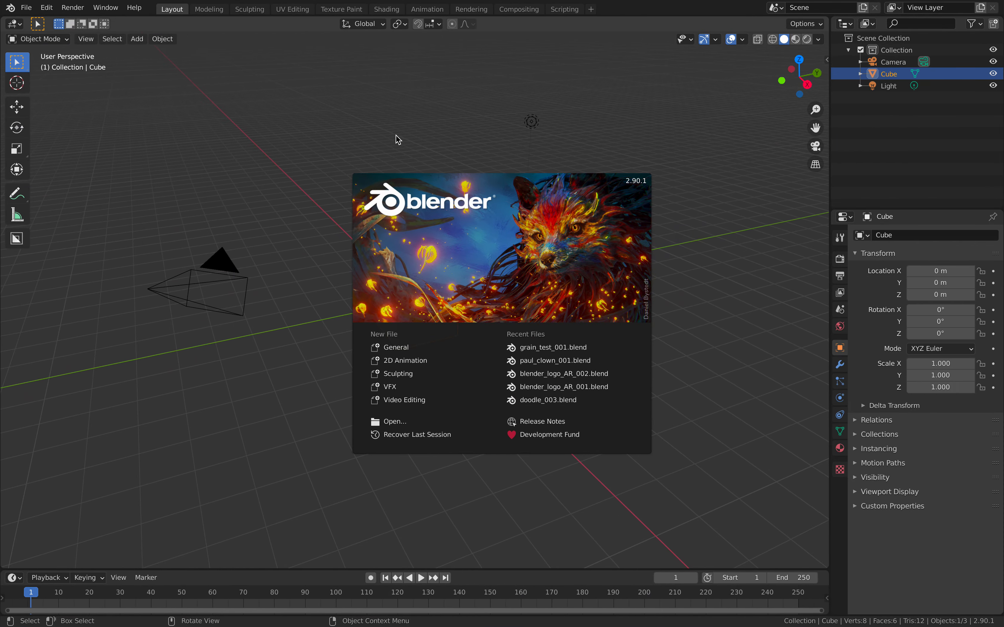
Switch to Blender and delete all default objects in the scene: the camera, cube and light.
left_click(396, 136)
key("a")
key("x")
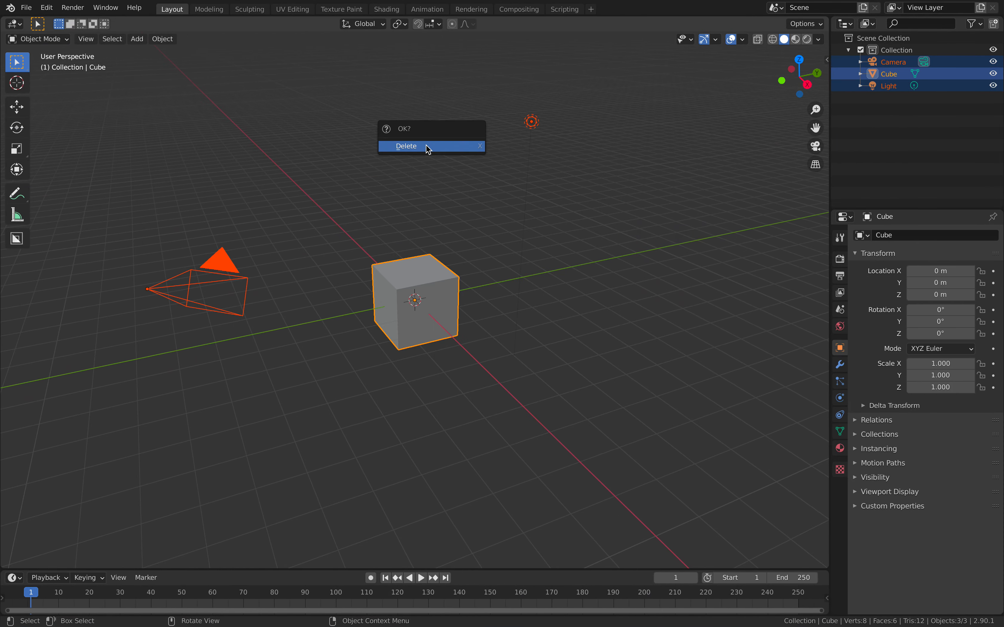
left_click(427, 147)
Split the 3D viewport into two stacked areas and make the upper one a Sverchok node editor with a new node tree.
left_click_drag(825, 17, 440, 266)
left_click(16, 24)
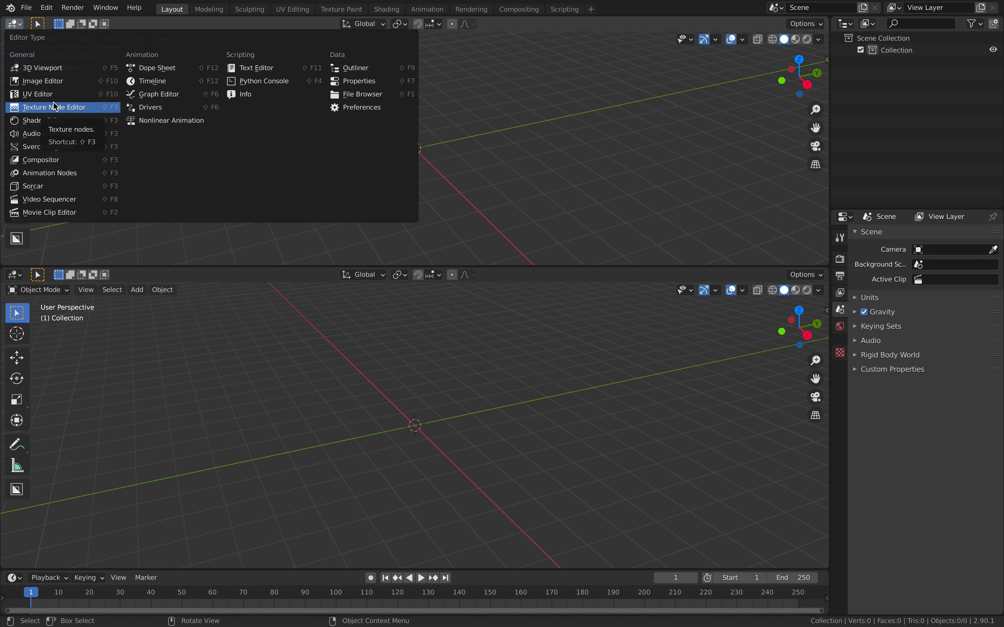
left_click(74, 147)
left_click(394, 26)
left_click_drag(699, 120, 778, 146)
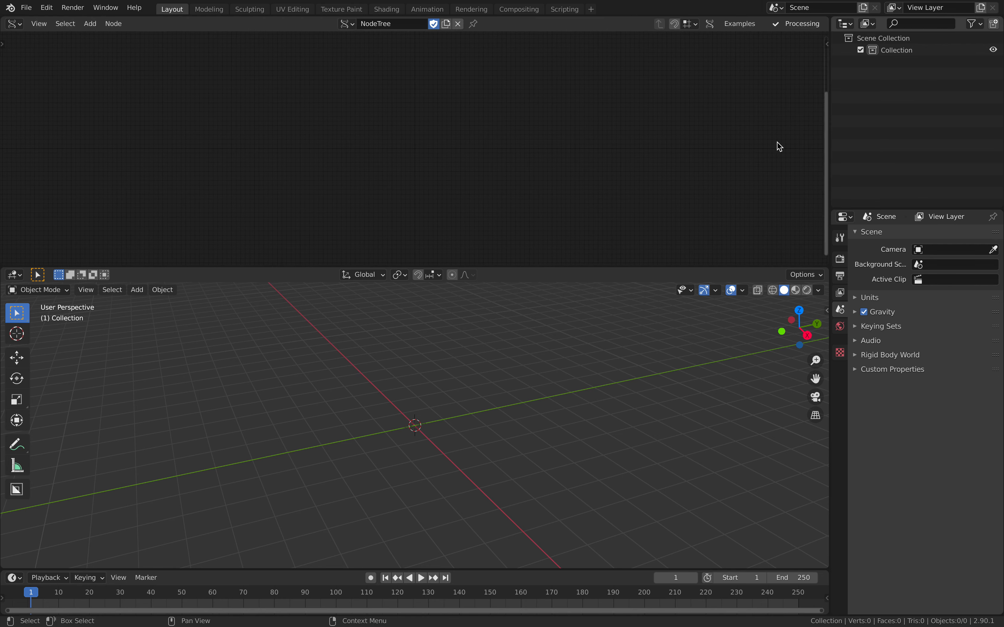
Add a Super Ellipsoid node to the empty Sverchok node tree.
key("shift+a")
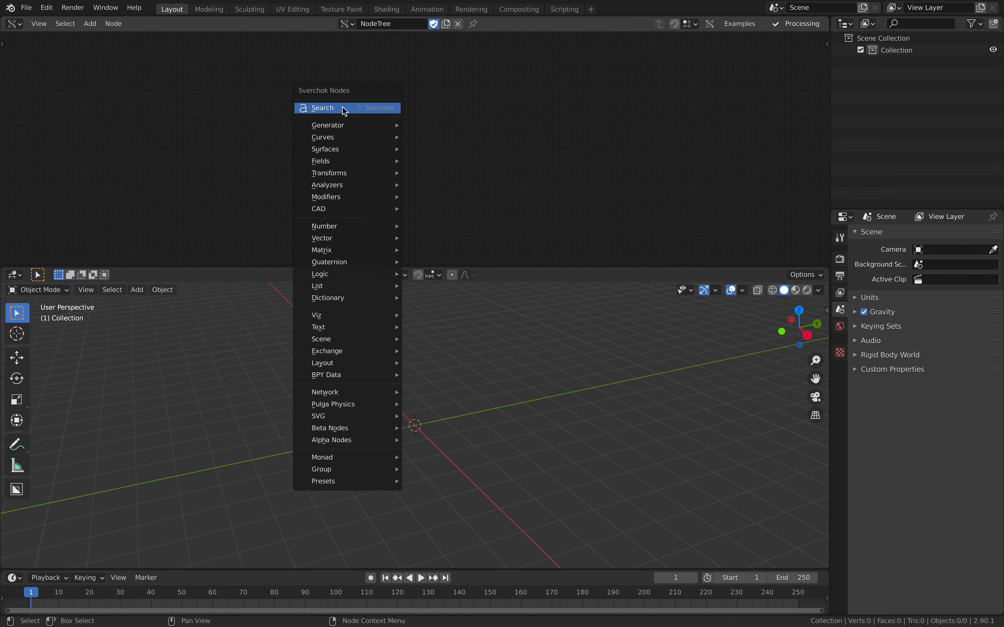
left_click(342, 107)
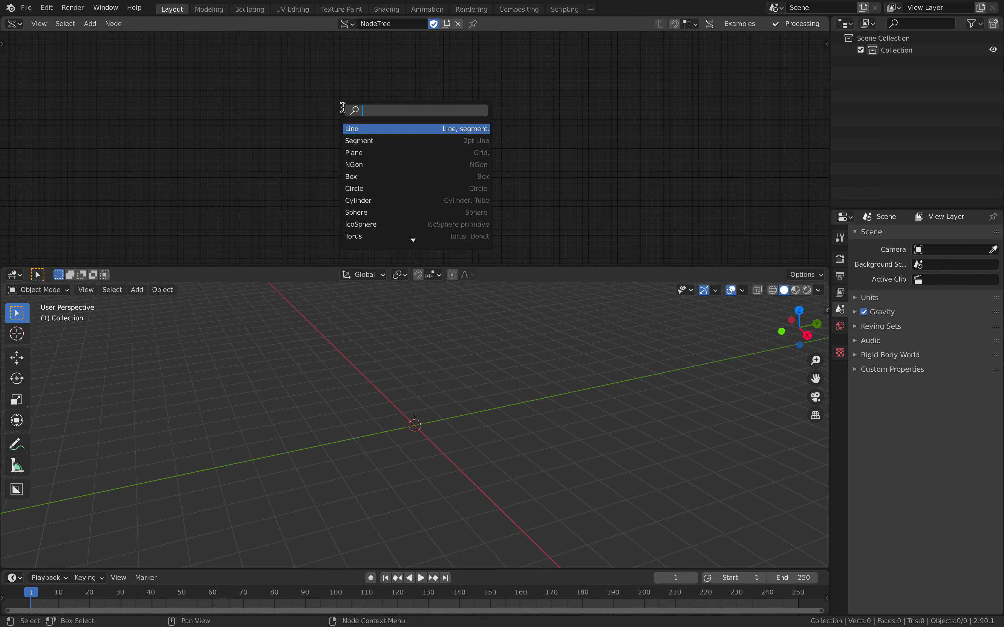
type("sup")
key("Return")
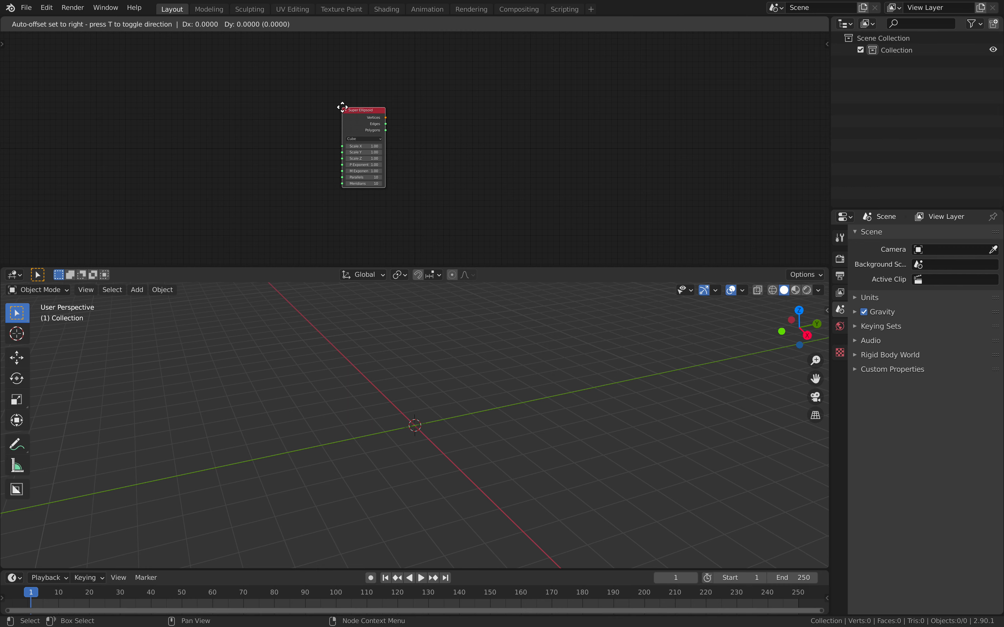
middle_click_drag(379, 58, 375, 59)
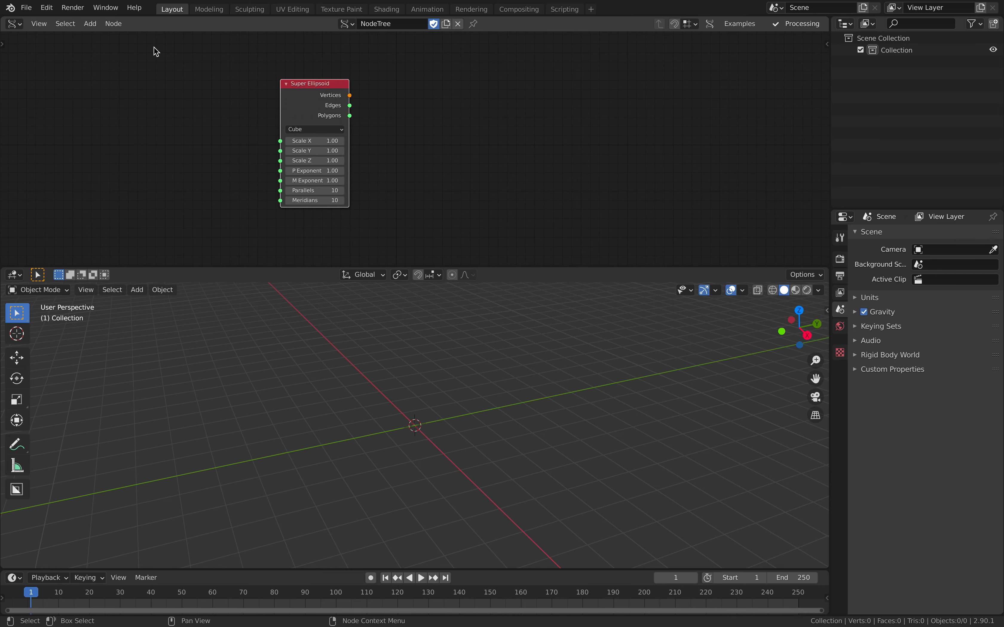
Save the project to the Desktop as grainrice_001.blend.
left_click(27, 8)
left_click(72, 99)
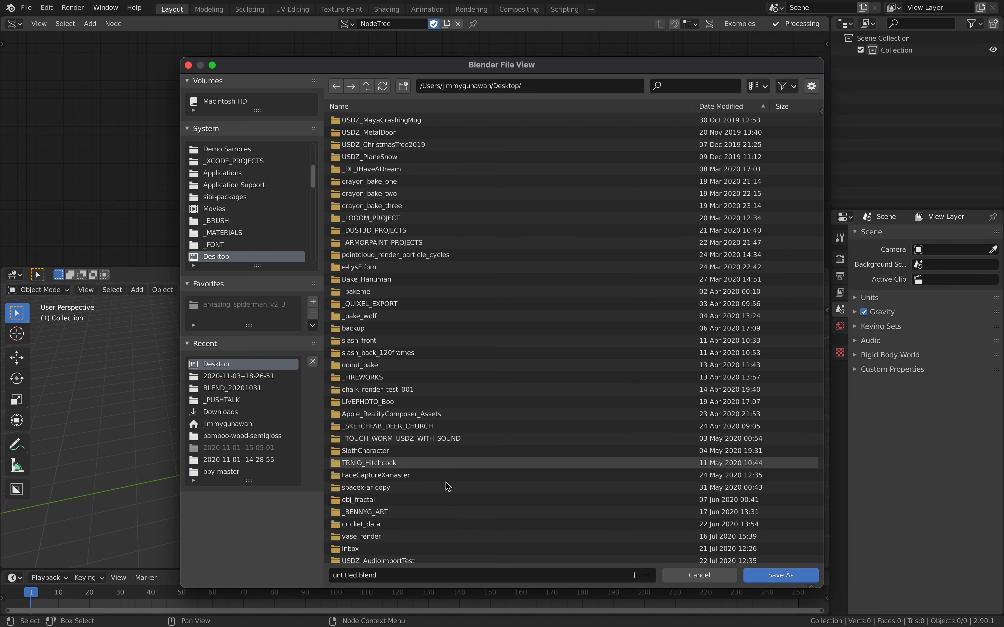
left_click(347, 576)
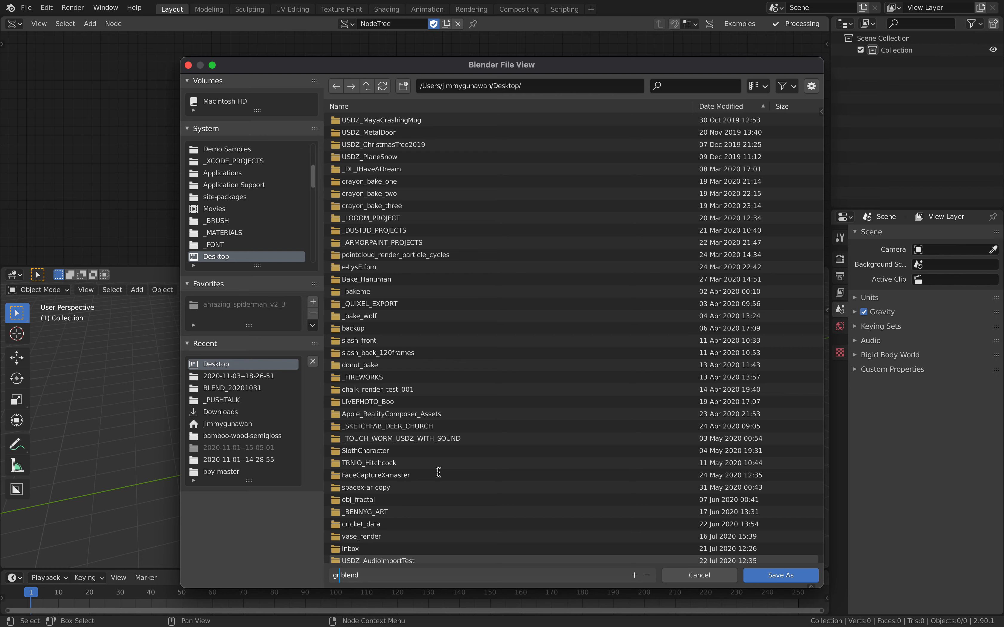
type("grainrice_001")
key("Return")
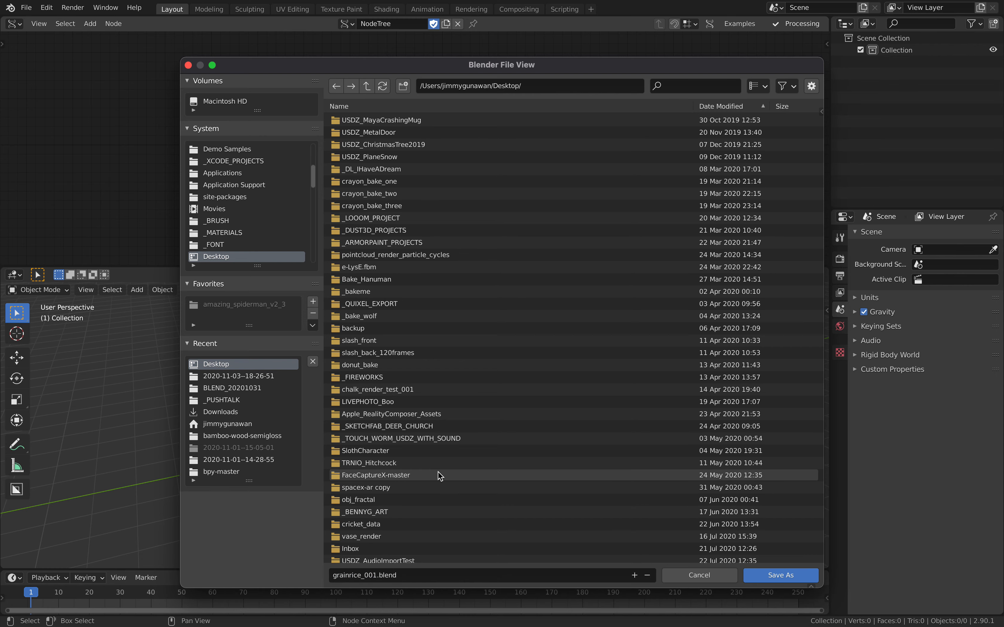
left_click(773, 576)
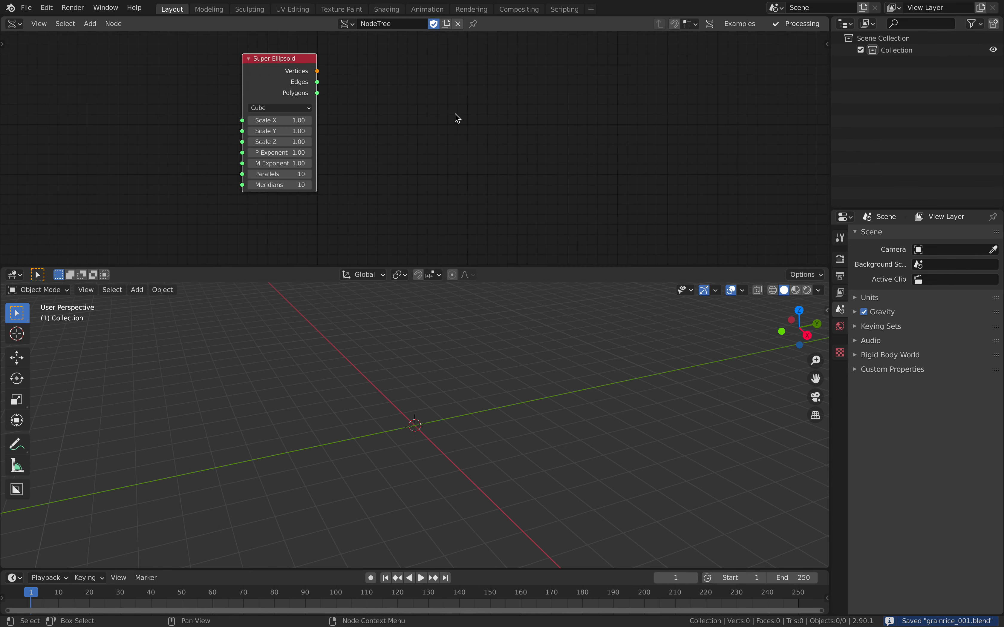
Add a Random Vector node beside the Super Ellipsoid node.
key("shift+a")
left_click(448, 100)
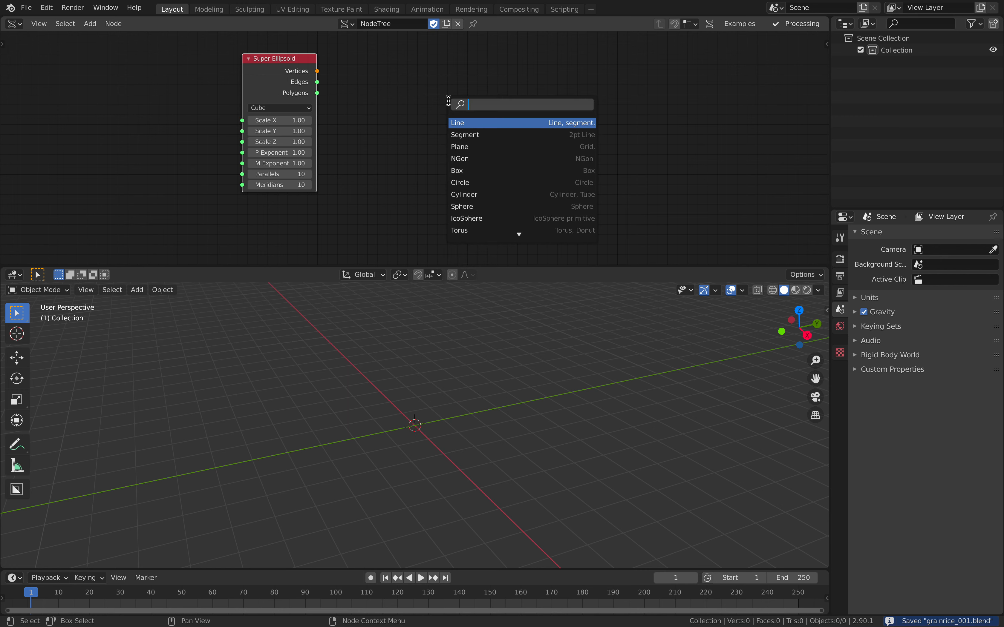
type("random v")
key("Return")
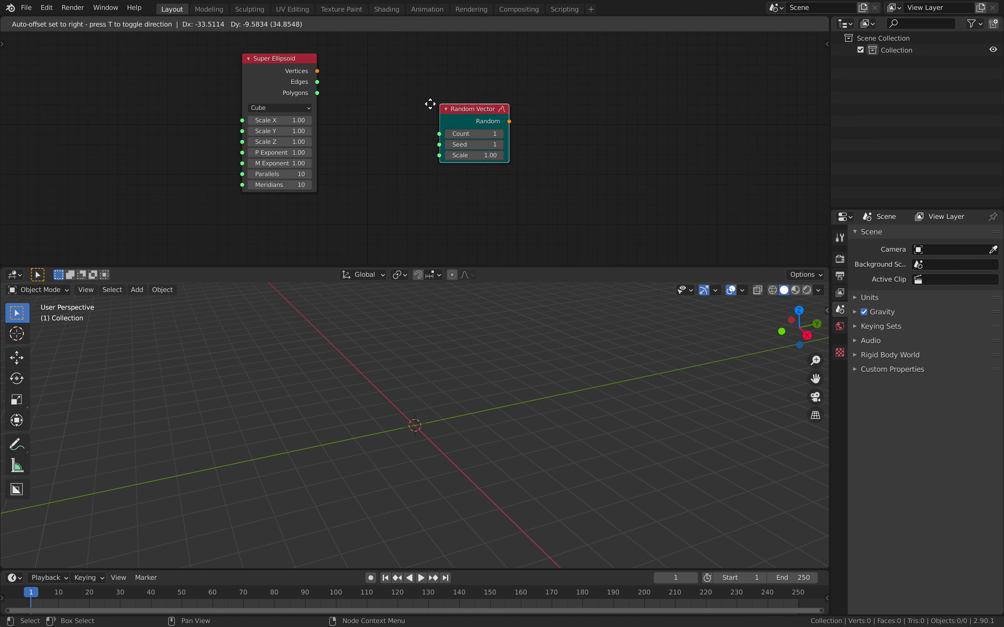
left_click(419, 105)
Add a Convex Hull node beside the Random Vector node.
key("shift+a")
left_click(554, 104)
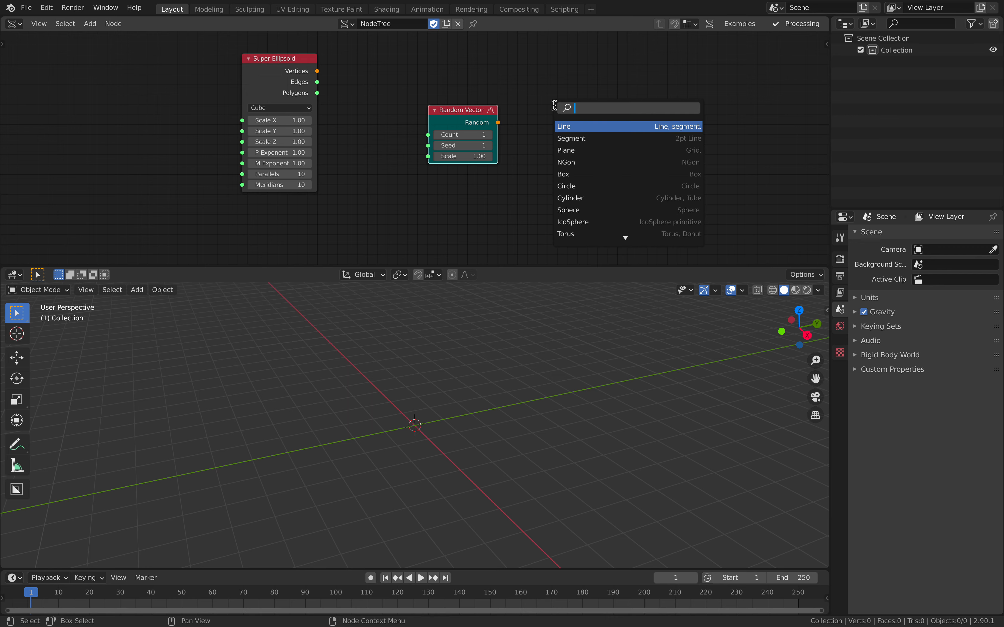
type("convex")
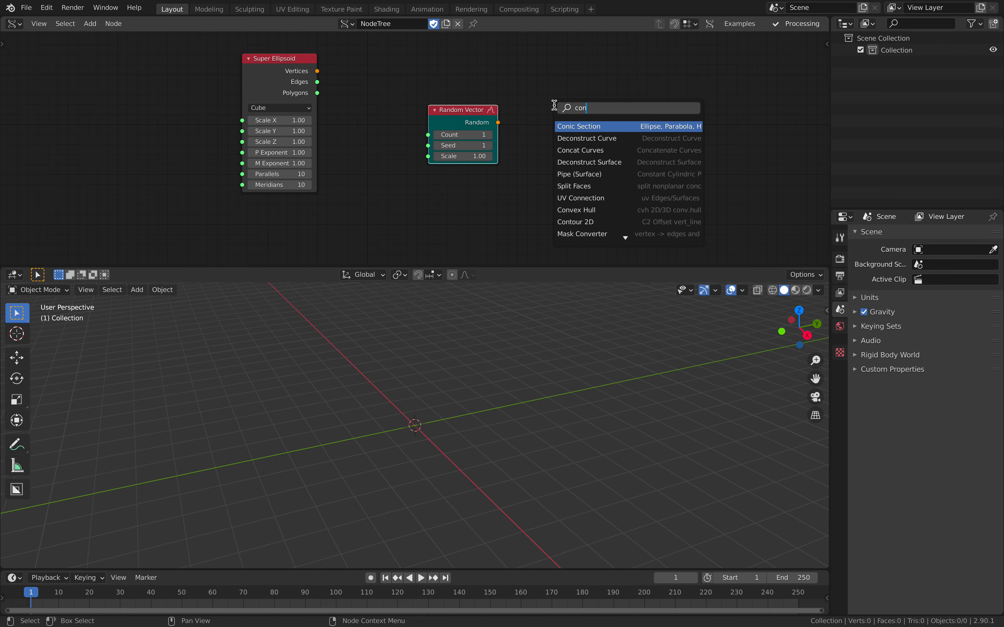
key("Return")
left_click(555, 105)
Link the Random Vector output to the Convex Hull's Vertices input, with Count 17 and Seed 23.
left_click_drag(499, 123, 554, 193)
left_click_drag(463, 135, 491, 134)
middle_click_drag(573, 134, 514, 135)
Attach a Temporal Viewer node to the Convex Hull's vertices and polygons and place it alongside.
left_click(548, 117, "ctrl+shift")
left_click(602, 149)
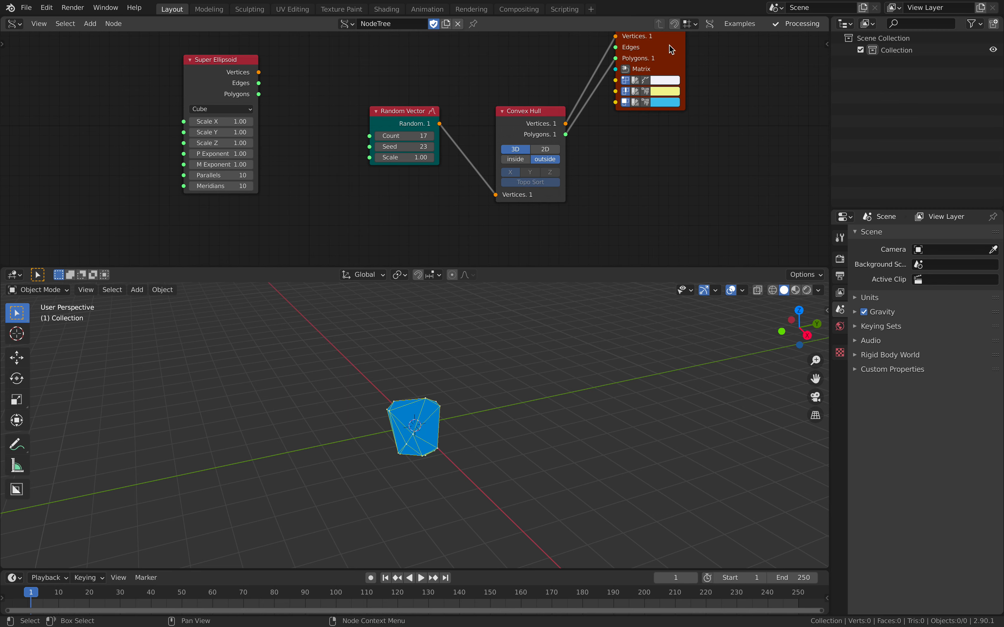
left_click_drag(669, 46, 683, 119)
scroll(511, 424, "up", 4)
middle_click_drag(476, 420, 532, 399)
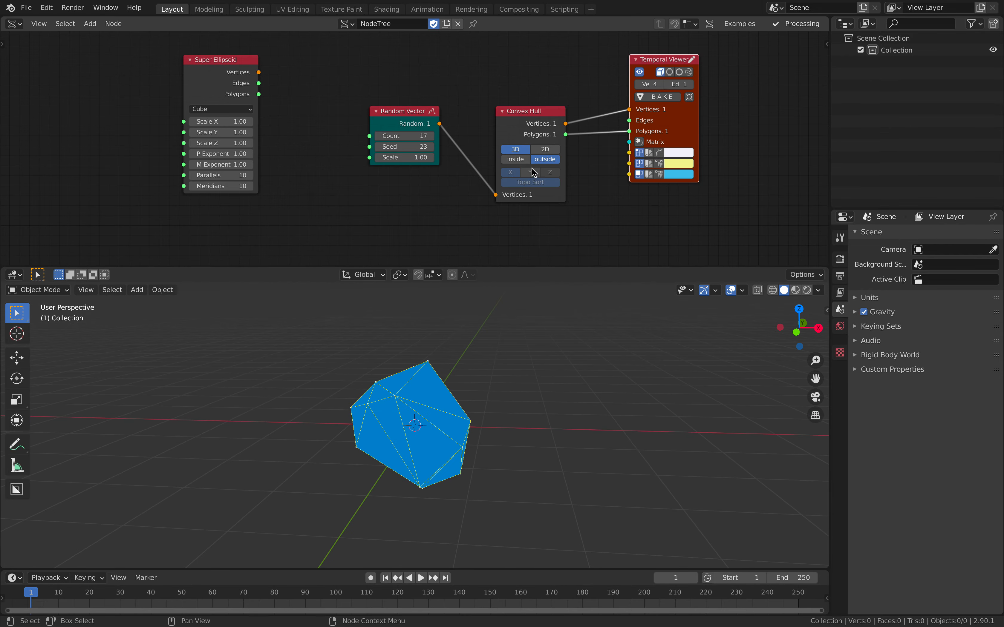
Try other seeds for the random points, and delete the Random Vector and Convex Hull nodes.
left_click_drag(407, 147, 510, 147)
middle_click_drag(519, 342, 431, 323)
left_click(410, 113)
key("x")
left_click(519, 112)
key("x")
Move the Super Ellipsoid node closer and connect its vertices and polygons to the Temporal Viewer.
left_click_drag(248, 67, 489, 118)
left_click_drag(372, 99, 360, 96)
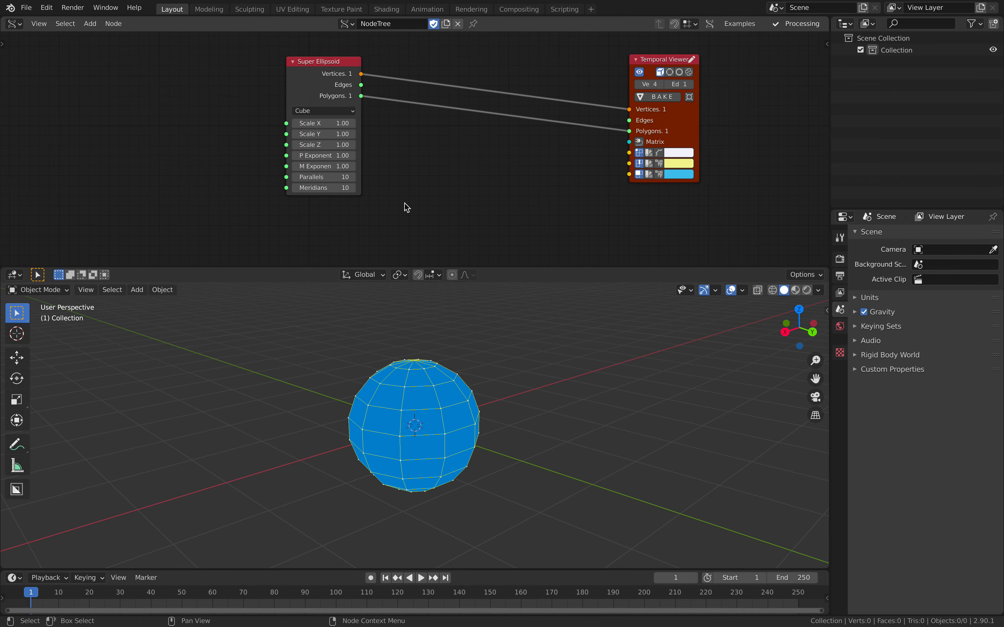
scroll(388, 173, "up", 1)
middle_click_drag(398, 355, 436, 373)
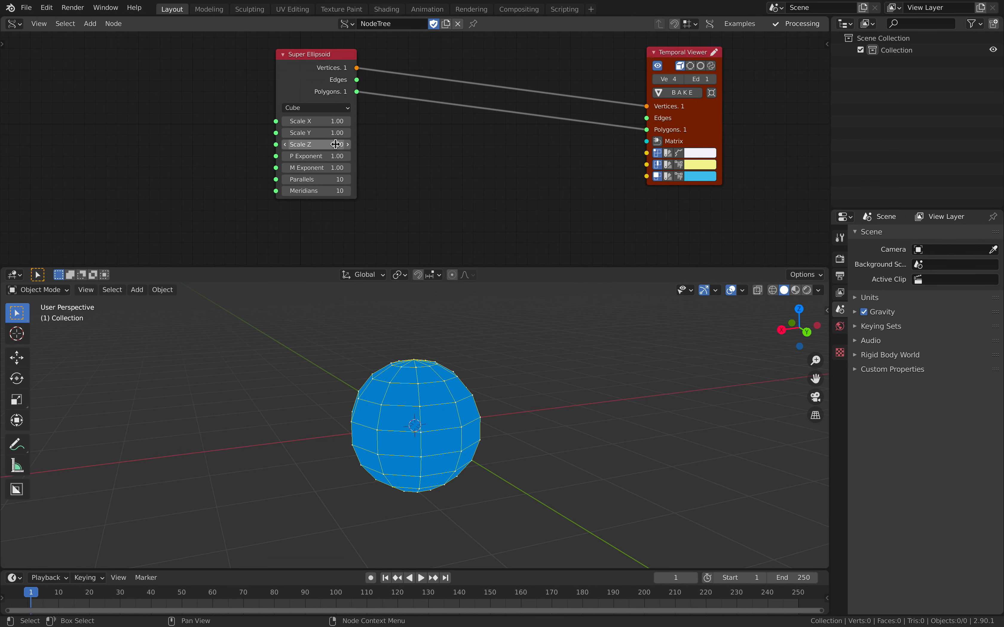
Cycle through the Super Ellipsoid's shape presets, including Star, Star Ball, Cubic Ball, Octohedron and Sphere.
scroll(325, 108, "up", 2, "ctrl")
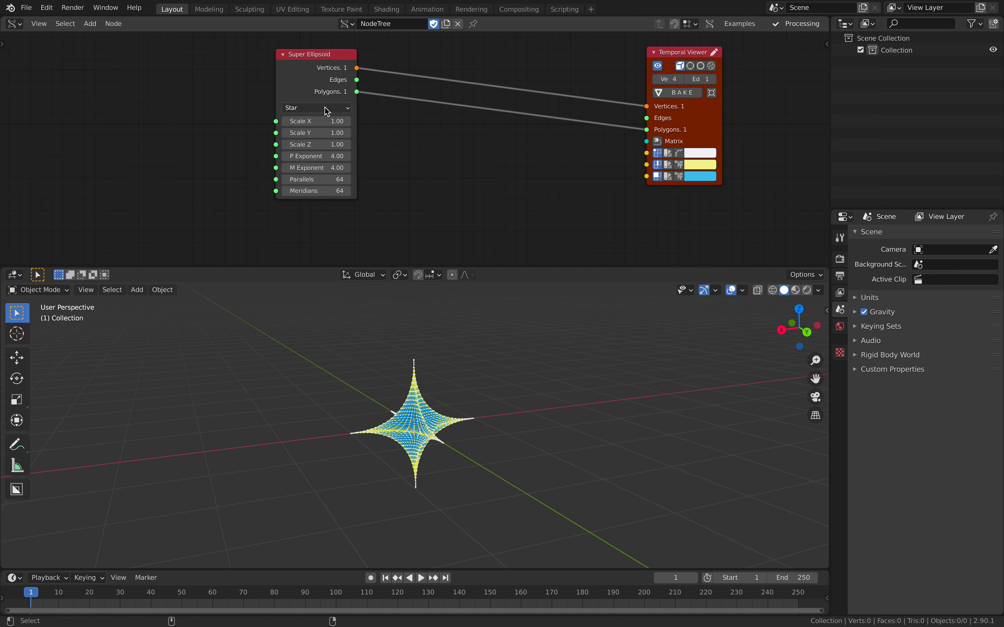
scroll(326, 109, "down", 1, "ctrl")
scroll(326, 109, "down", 1, "ctrl")
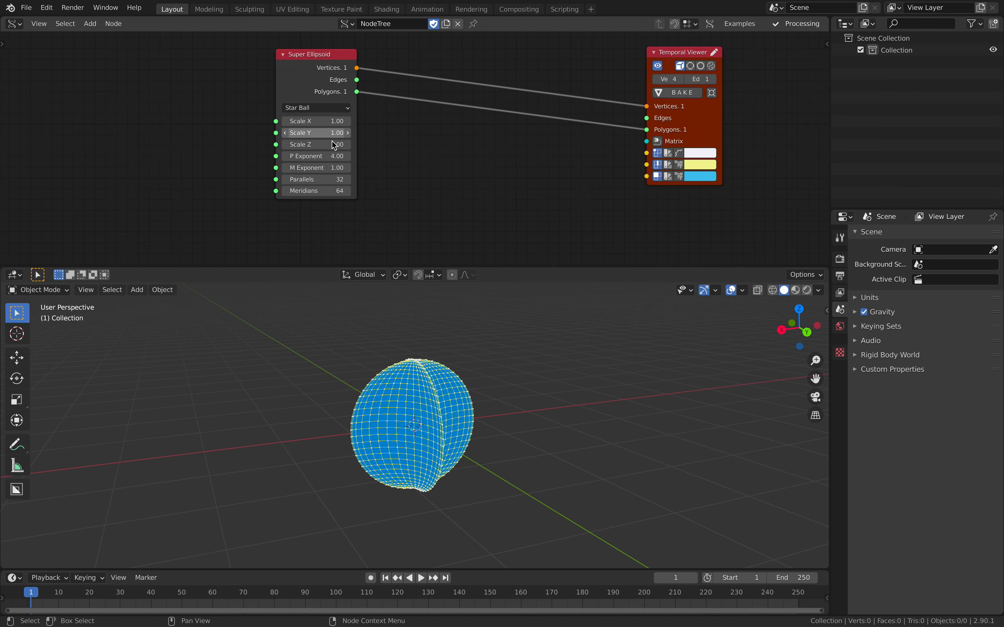
scroll(330, 108, "down", 3, "ctrl")
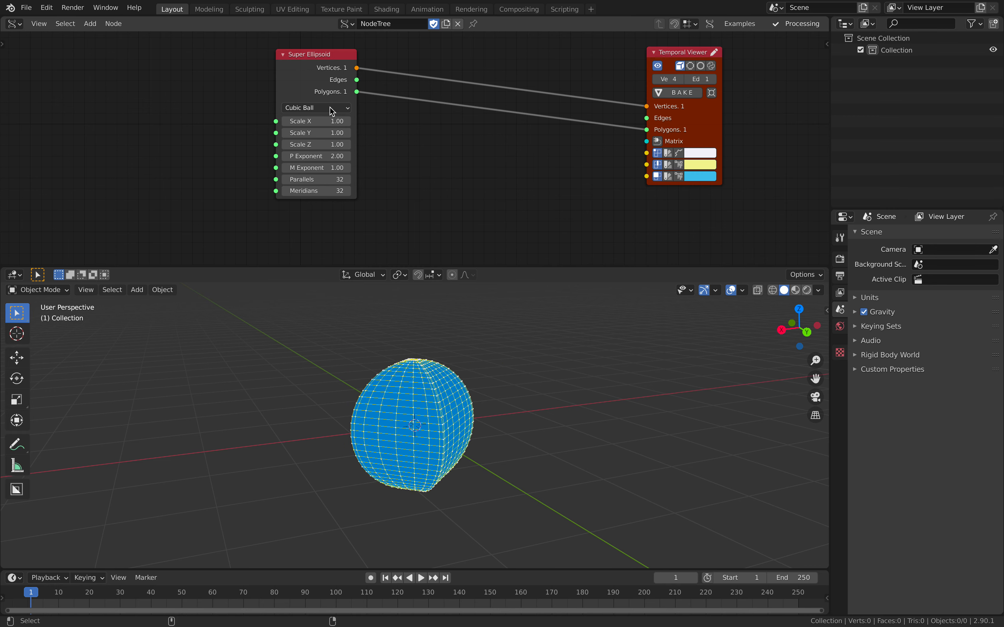
scroll(330, 108, "down", 4, "ctrl")
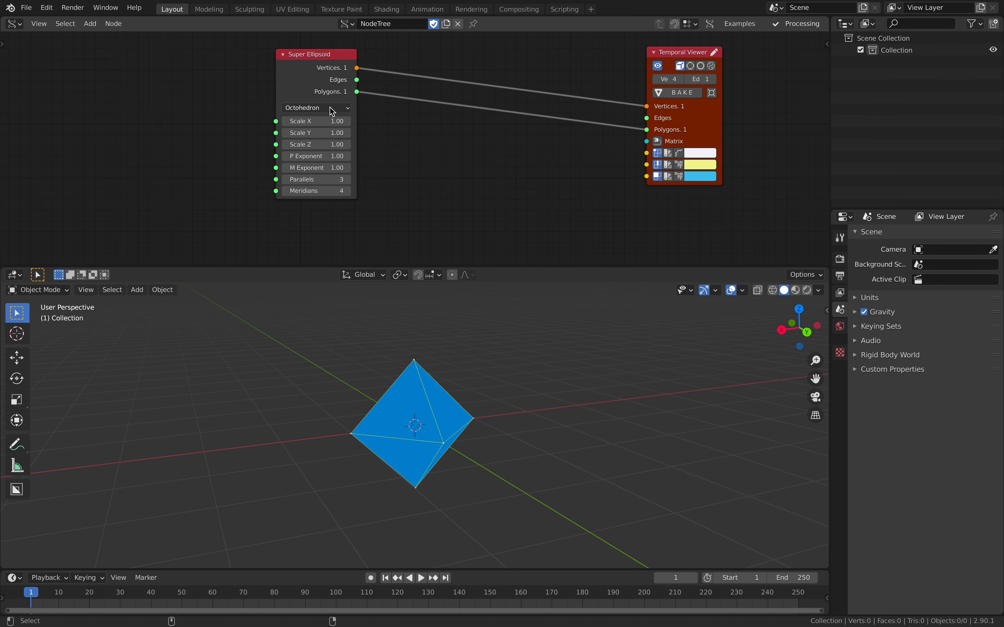
scroll(330, 107, "down", 2, "ctrl")
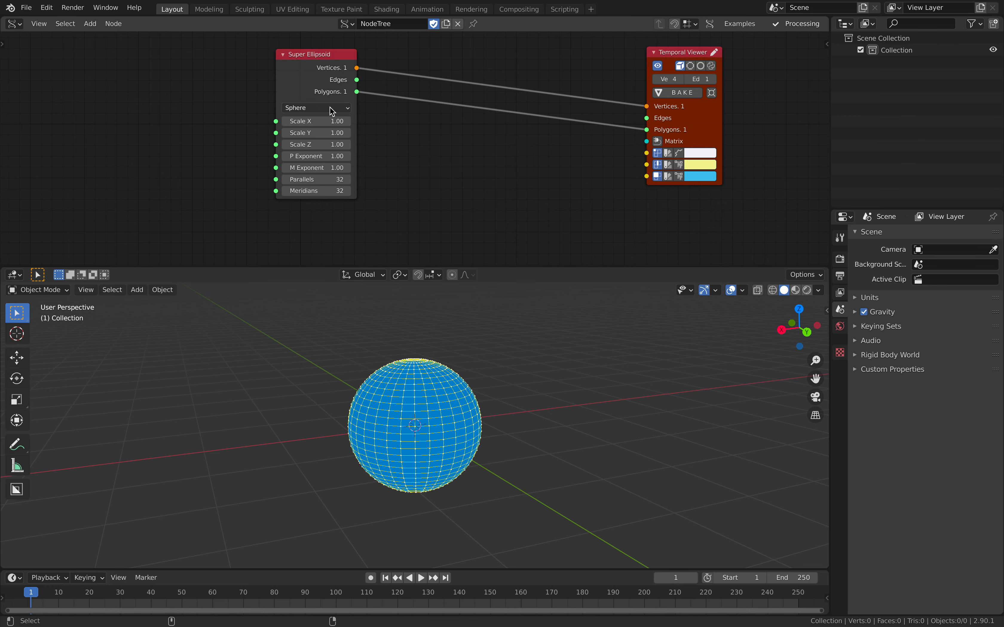
scroll(330, 107, "down", 1, "ctrl")
scroll(330, 107, "down", 1, "ctrl")
scroll(331, 108, "up", 1, "ctrl")
Stretch the Super Ellipsoid into a grain shape with Scale Z 2.38, P Exponent 0.25 and M Exponent 1.18.
mouse_move(328, 155)
left_mouse_down()
mouse_move(201, 167)
mouse_move(375, 145)
mouse_move(332, 145)
mouse_move(341, 144)
left_mouse_up()
scroll(459, 404, "down", 3)
mouse_move(427, 353)
middle_mouse_down()
mouse_move(501, 359)
mouse_move(442, 361)
middle_mouse_up()
Set both Parallels and Meridians of the Super Ellipsoid to 12.
left_click_drag(329, 180, 329, 191)
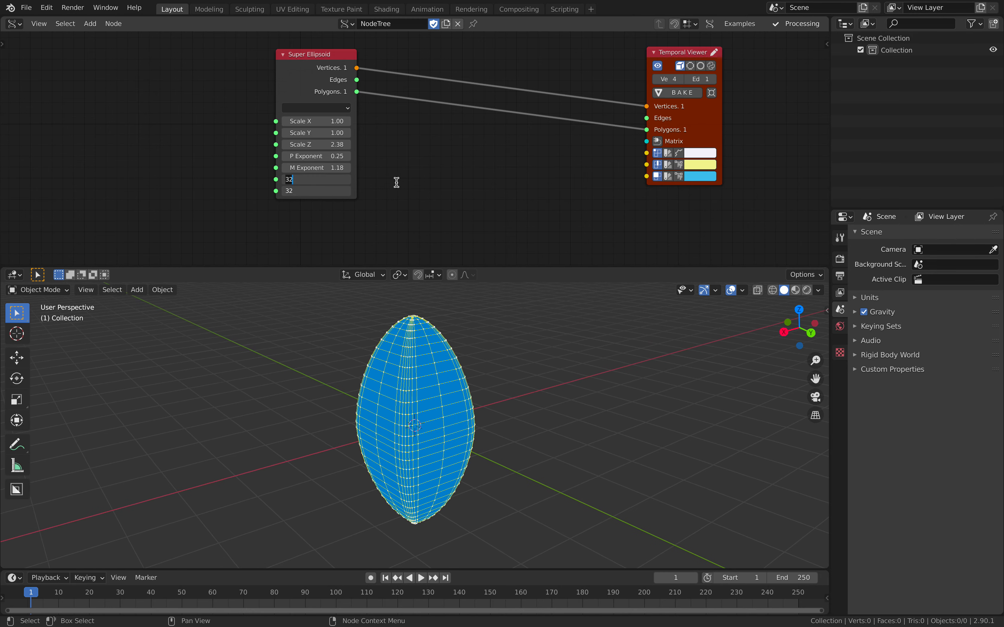
type("12")
key("Return")
middle_click_drag(444, 350, 485, 345)
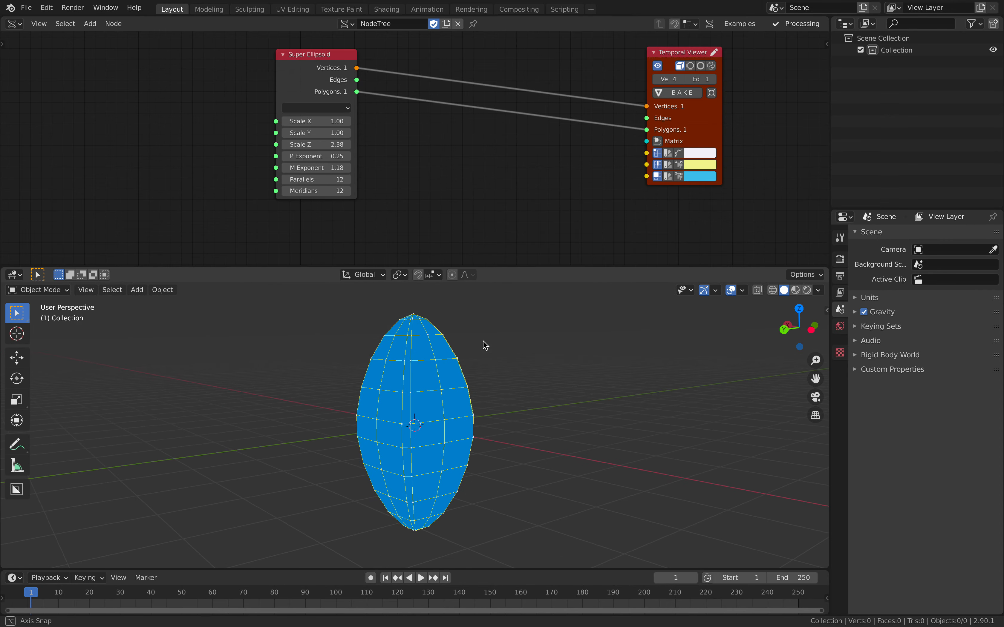
Lengthen the grain by setting the Super Ellipsoid's Scale Z to 3.12, and save the file.
left_click_drag(316, 79, 321, 79)
middle_click_drag(459, 370, 501, 377)
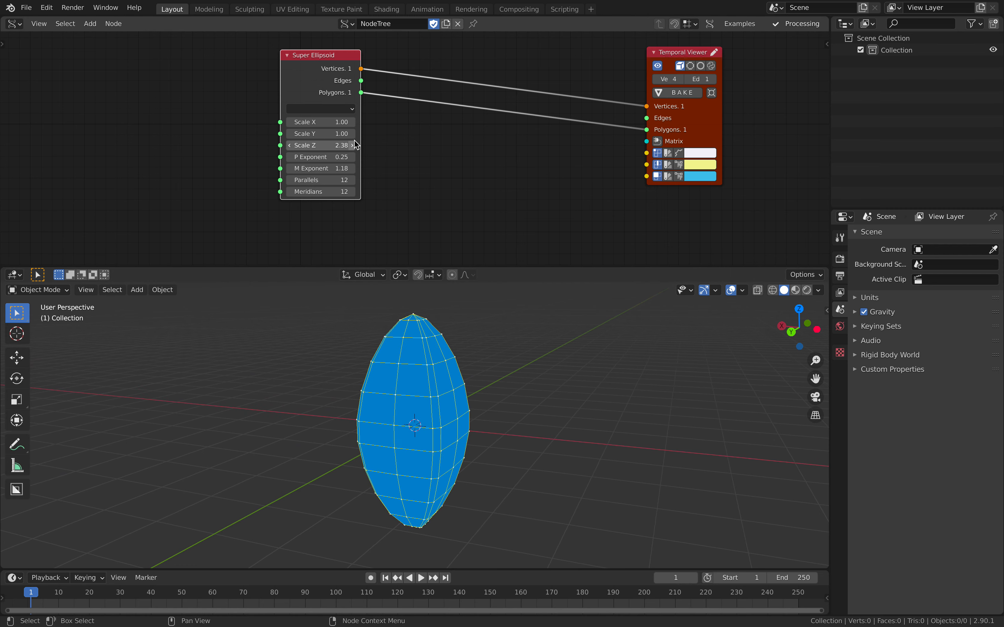
left_click_drag(341, 144, 359, 144)
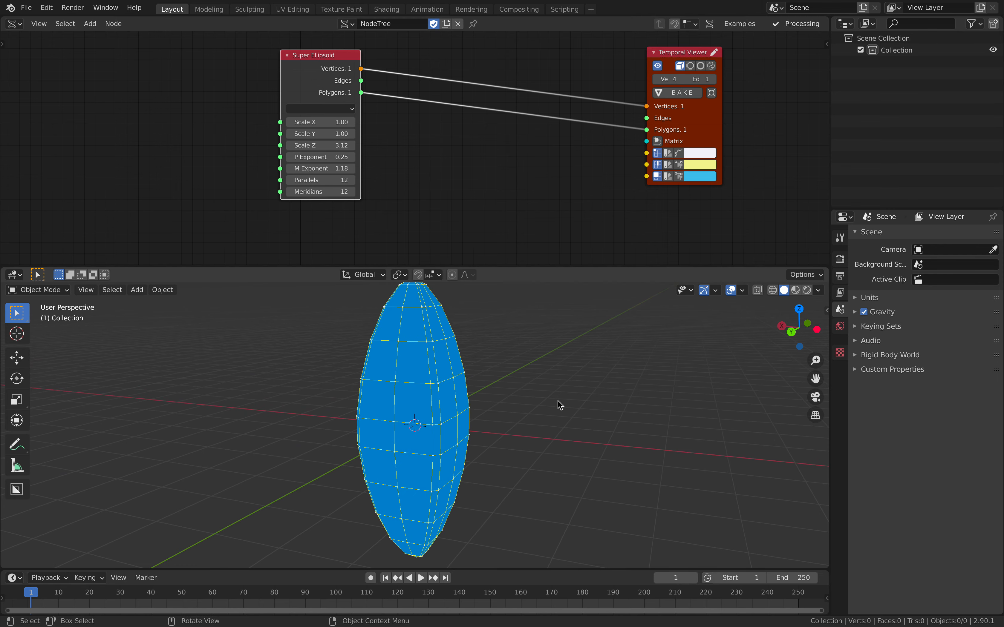
middle_click_drag(558, 406, 480, 409)
key("ctrl+s")
scroll(464, 170, "down", 3)
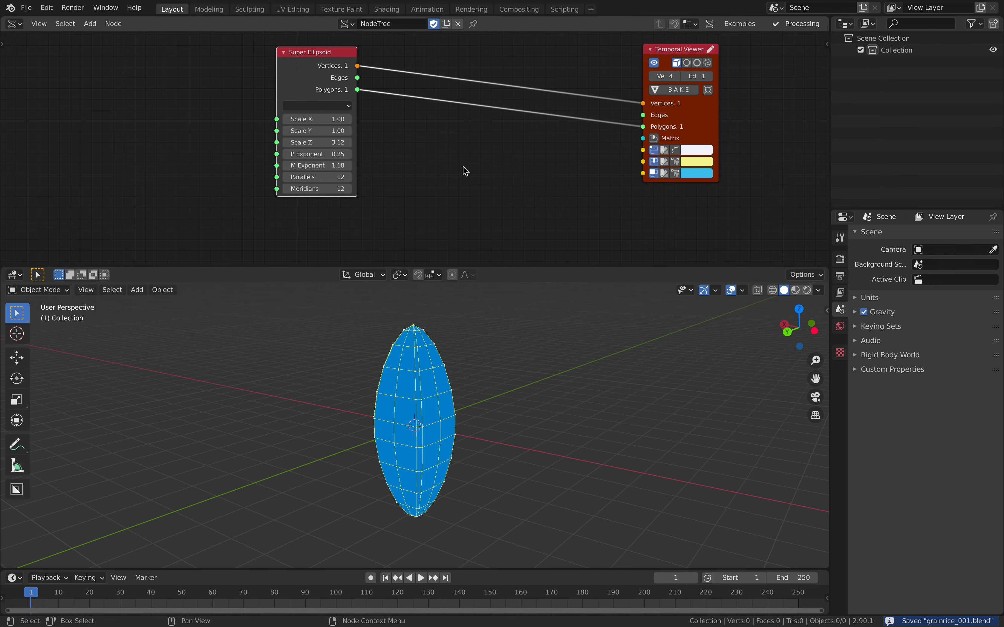
Reposition the Temporal Viewer lower and the Super Ellipsoid node closer to it in the node tree.
left_click_drag(642, 125, 671, 186)
middle_click_drag(581, 225, 584, 176)
middle_click_drag(433, 383, 312, 355)
middle_click_drag(453, 355, 276, 379)
scroll(290, 379, "down", 1)
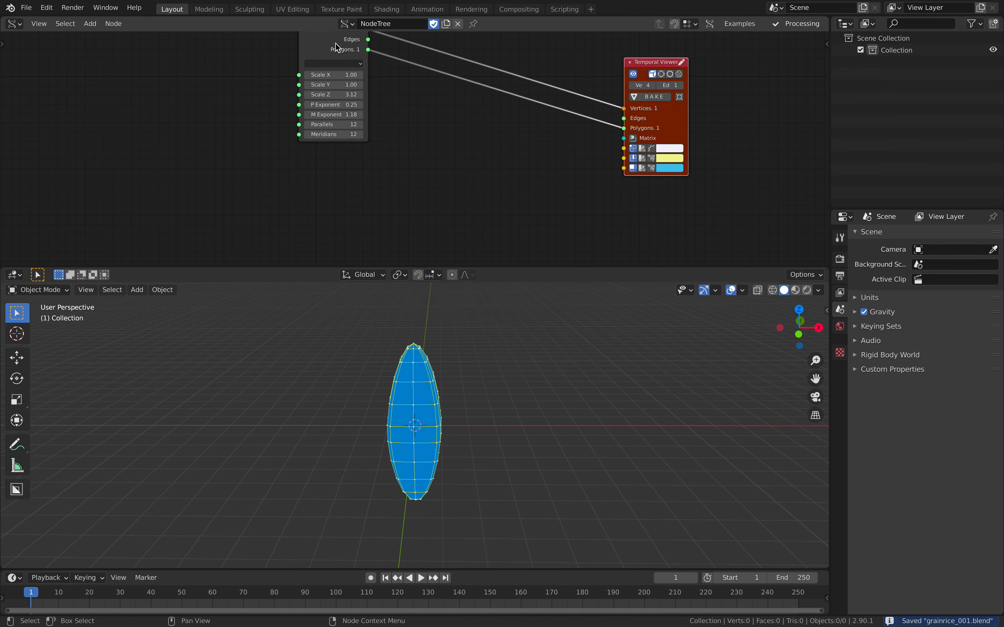
left_click_drag(337, 45, 415, 58)
Add a Torus generator node to the node tree, placed below and to the left of the Super Ellipsoid node.
scroll(448, 215, "down", 1)
middle_click_drag(449, 216, 445, 172)
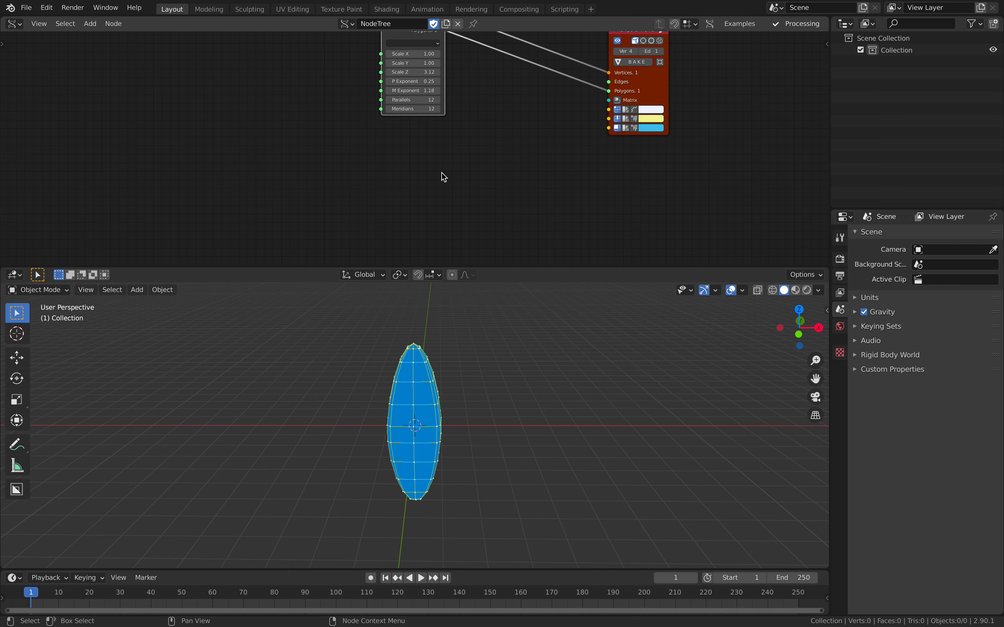
key("shift+a")
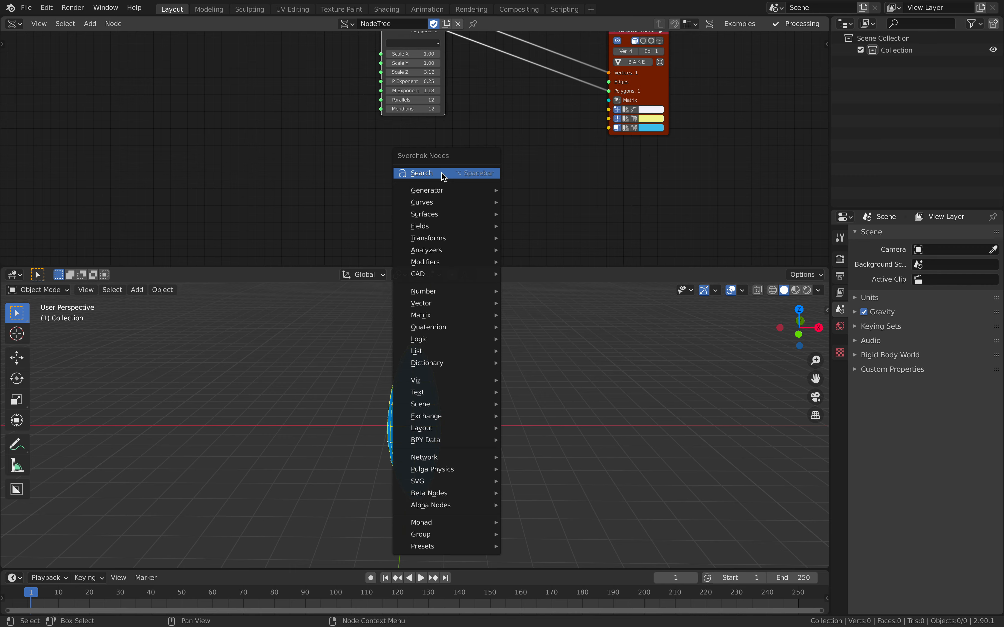
left_click(448, 173)
type("tor")
key("Return")
left_click(334, 140)
left_click_drag(354, 145, 282, 125)
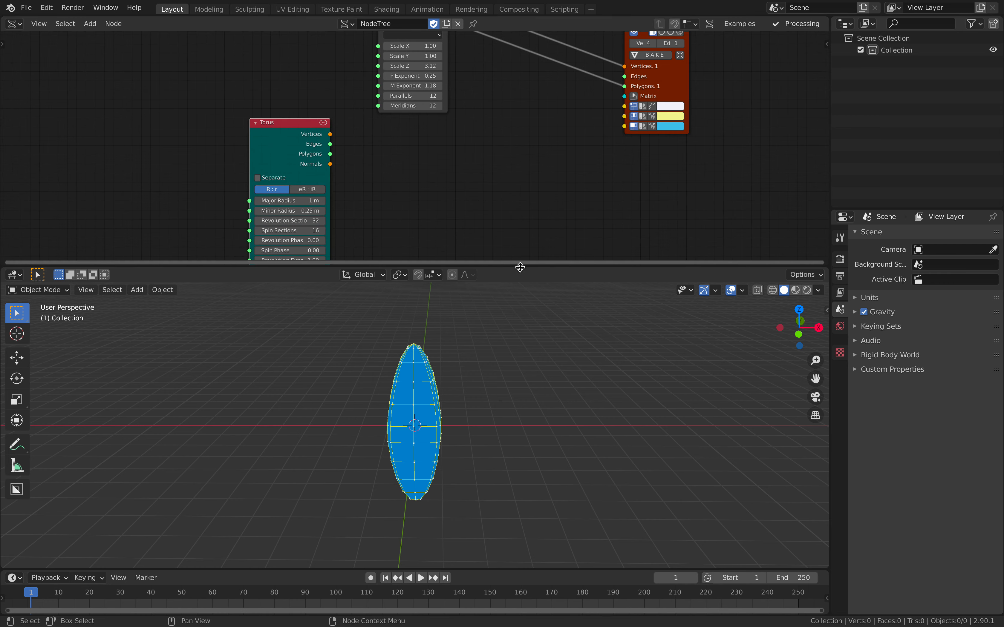
Enlarge the node editor area by shrinking the 3D viewport beneath it.
left_click_drag(523, 268, 515, 326)
scroll(503, 258, "up", 1)
middle_click_drag(502, 406, 444, 412)
scroll(475, 220, "up", 1)
Add a Vector polar input node to the right of the Torus node.
key("shift+a")
left_click(475, 200)
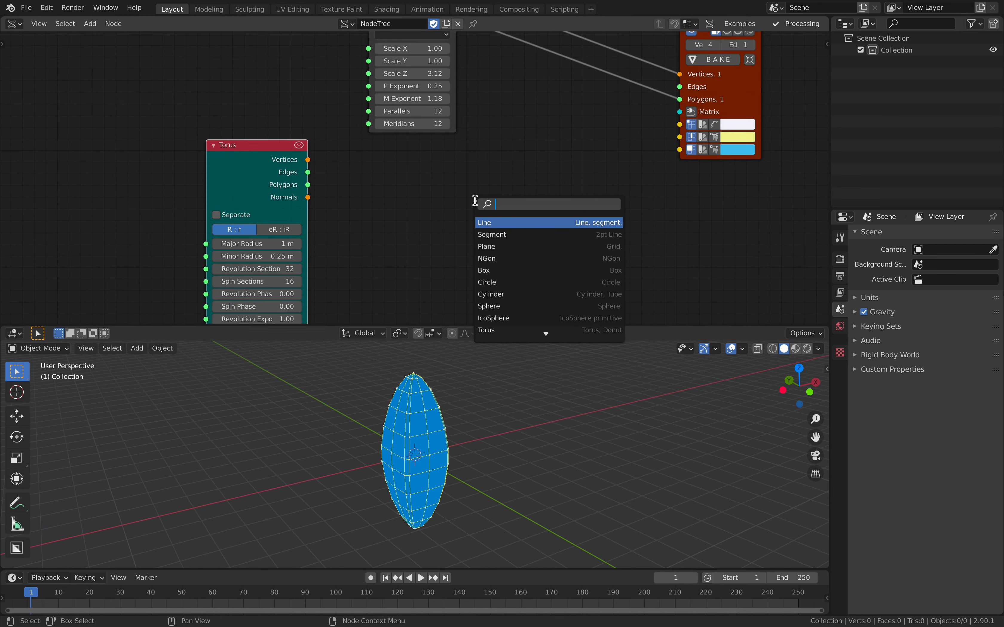
type("pioll")
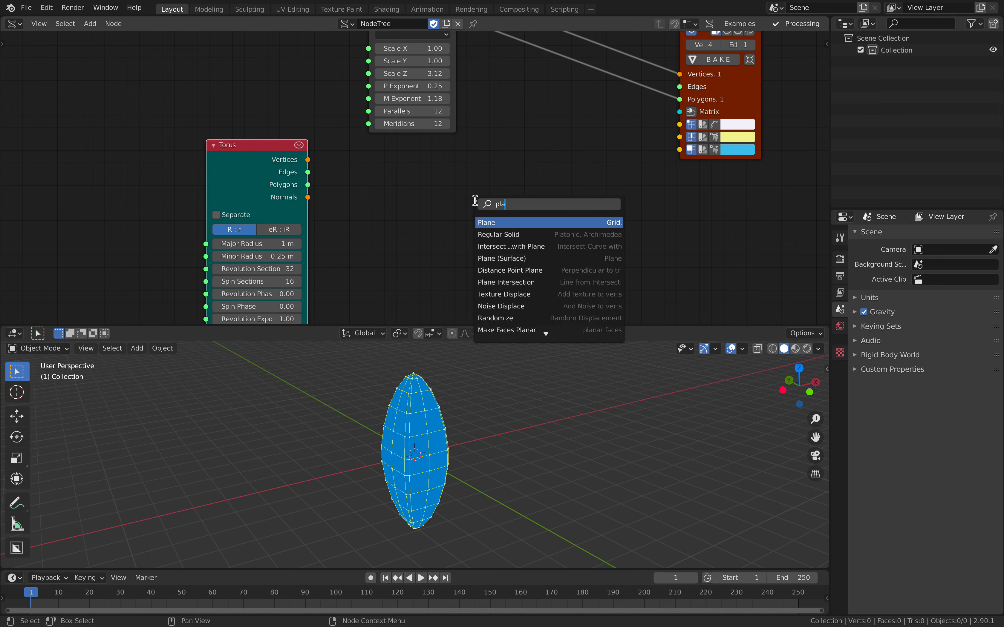
key("BackSpace")
key("BackSpace")
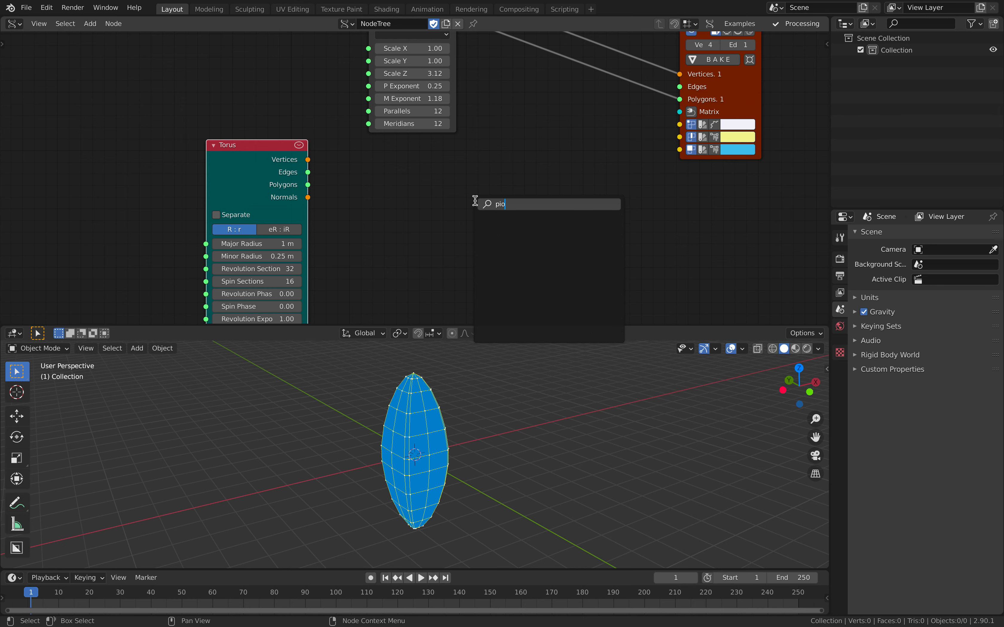
key("BackSpace")
key("BackSpace")
type("olar")
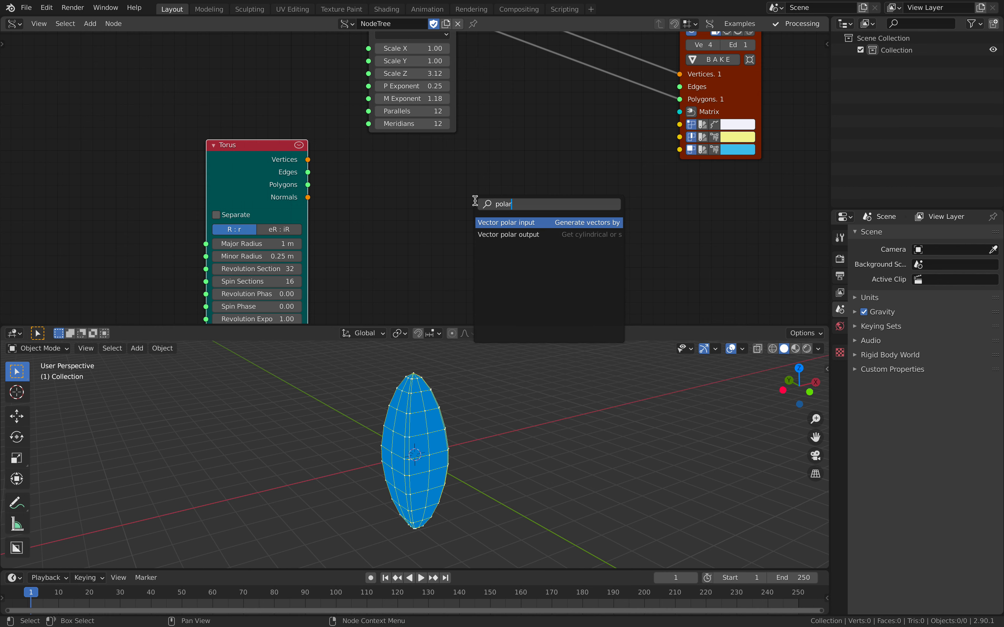
key("Return")
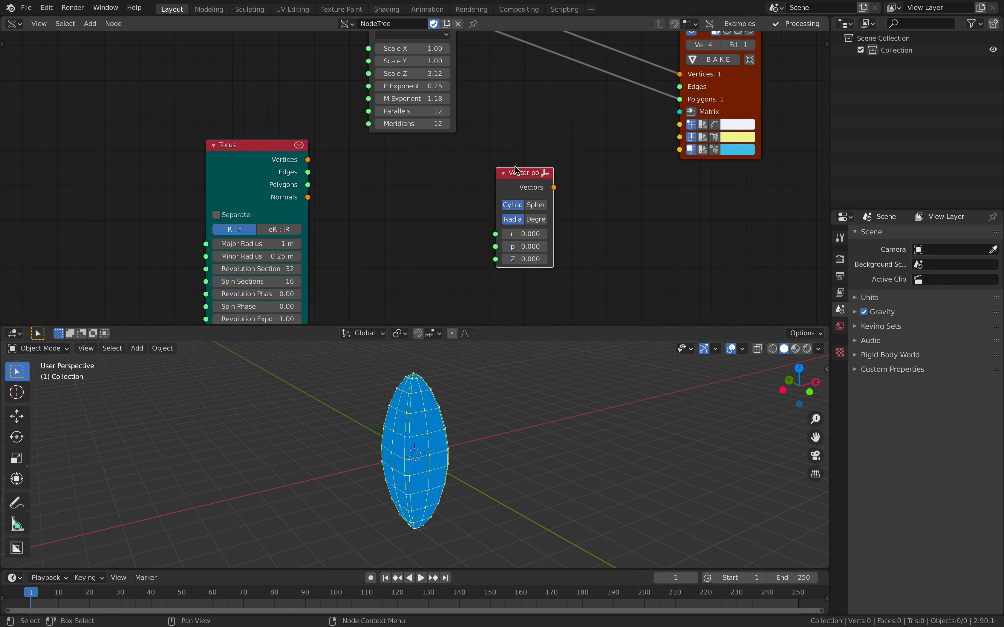
Add a Matrix In node feeding the Temporal Viewer's Matrix input, with the Vector polar input node placed to its left.
left_click_drag(559, 185, 672, 128)
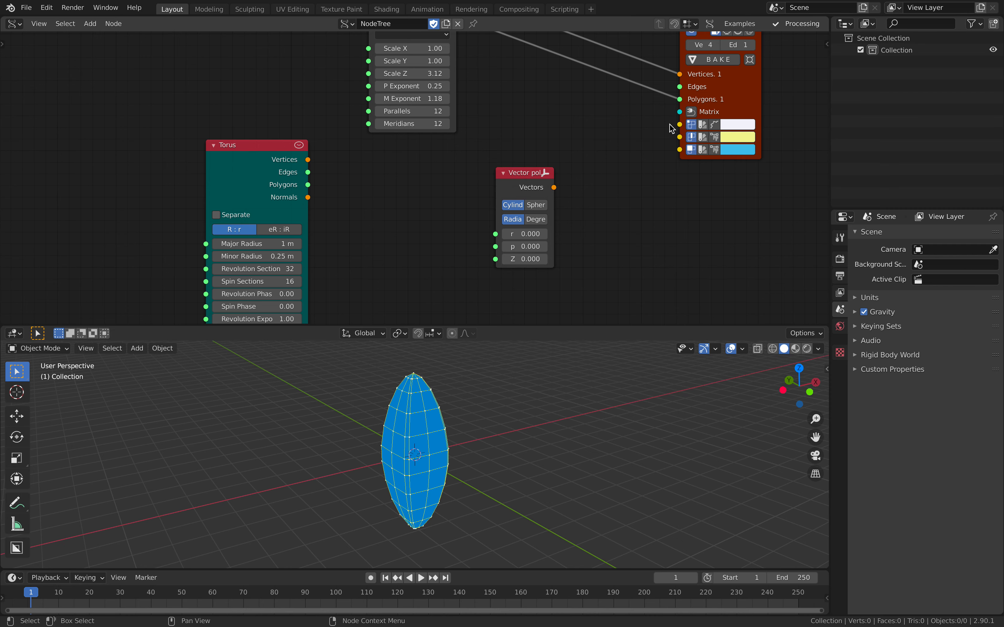
left_click(691, 112)
left_click_drag(518, 172, 388, 186)
scroll(479, 219, "up", 1)
left_click_drag(244, 128, 102, 112)
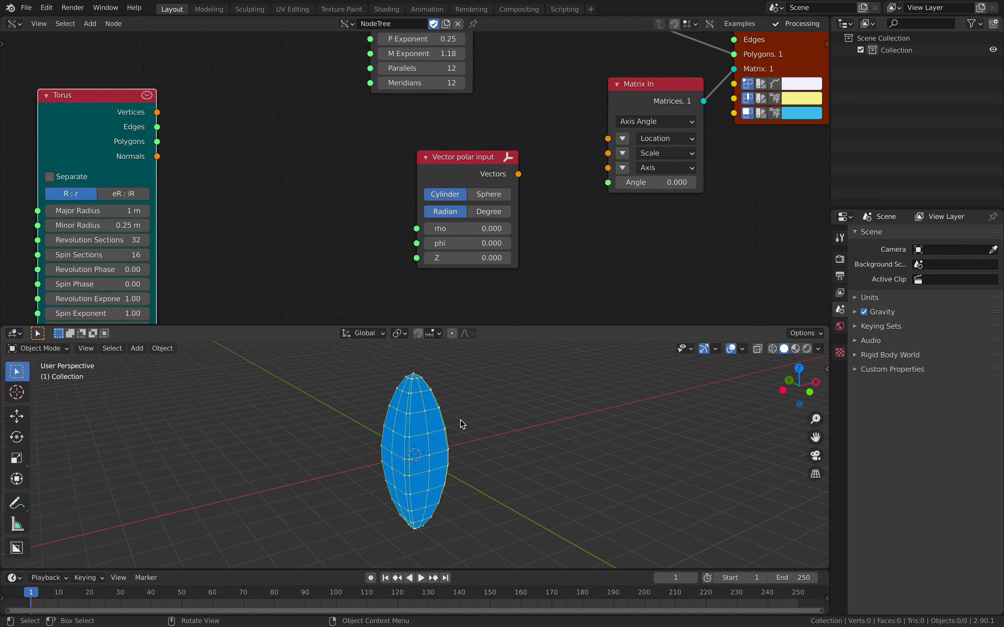
Connect the Vector polar input's Vectors output to the Axis input of the Matrix In node.
middle_click_drag(467, 420, 498, 418)
left_click_drag(469, 179, 490, 170)
scroll(490, 170, "down", 1)
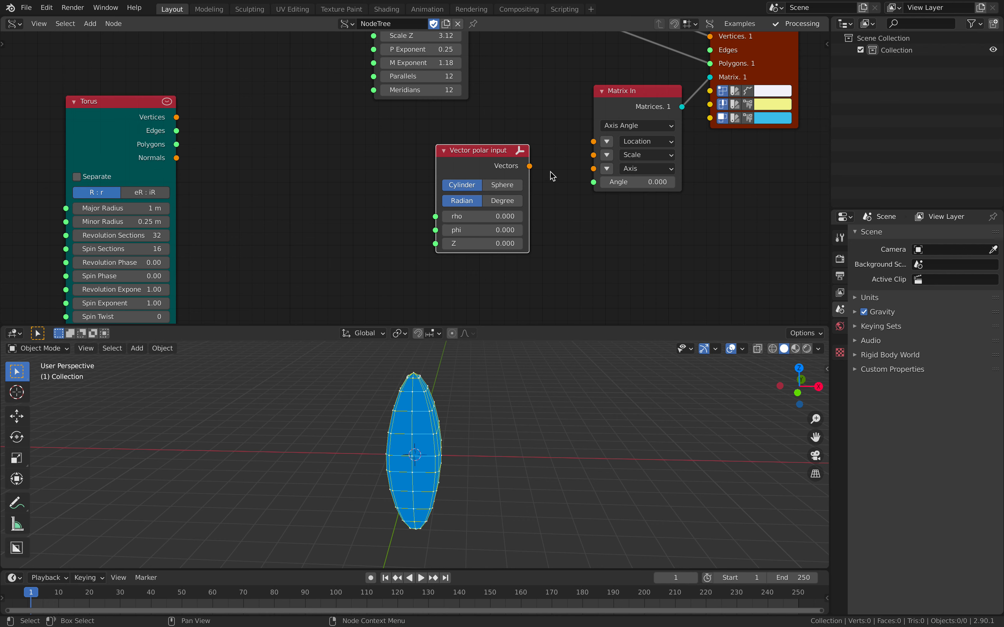
left_click_drag(529, 166, 602, 174)
Tilt the grain with polar values rho 3.96, phi 3.12 and Z 0.48, and a Matrix In Angle of 209.52.
left_click_drag(494, 216, 523, 217)
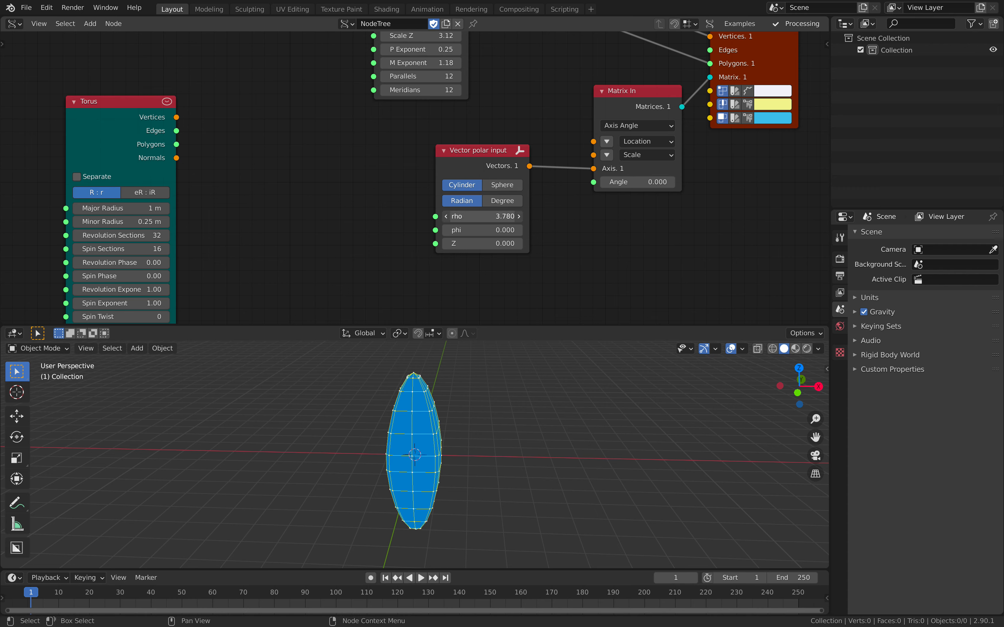
left_click_drag(481, 216, 482, 239)
left_click_drag(637, 184, 757, 183)
left_click(639, 185)
type("180")
key("Return")
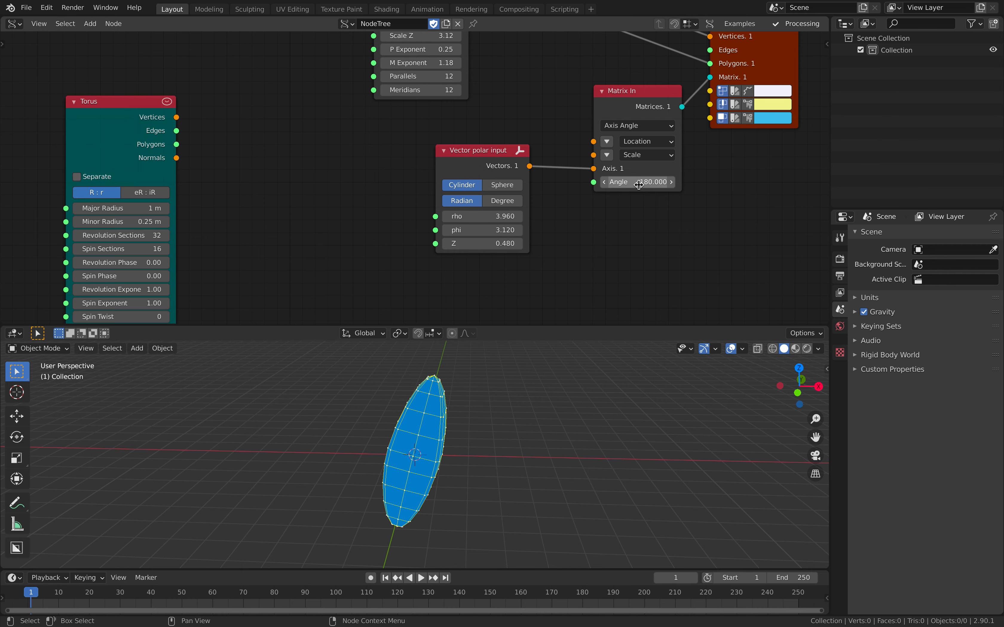
left_click_drag(639, 185, 764, 185)
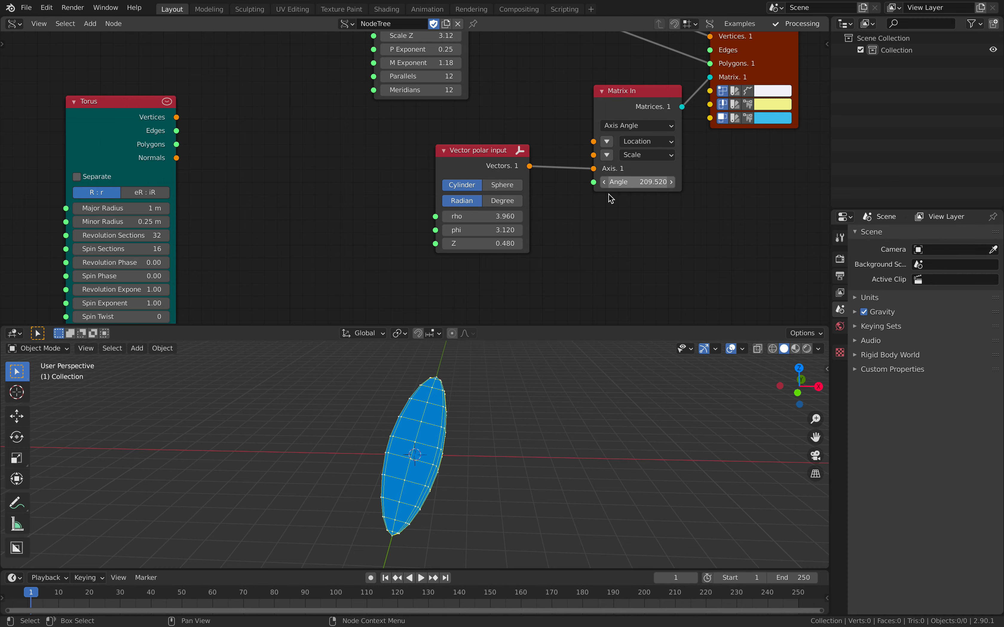
Set the Vector polar input to rho 3.9, phi -2.46 and Z -3.78, and the Matrix In Angle to 206.88.
middle_click_drag(541, 414, 443, 418)
left_click_drag(482, 216, 520, 244)
mouse_move(484, 231)
left_mouse_down()
mouse_move(519, 244)
mouse_move(385, 244)
mouse_move(480, 232)
left_mouse_up()
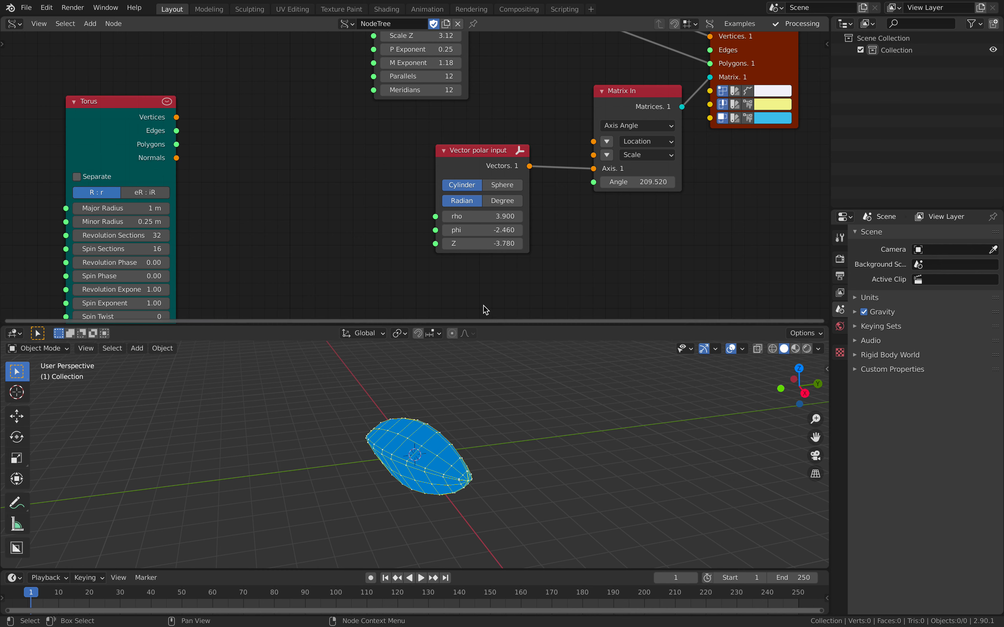
left_click_drag(650, 178, 644, 182)
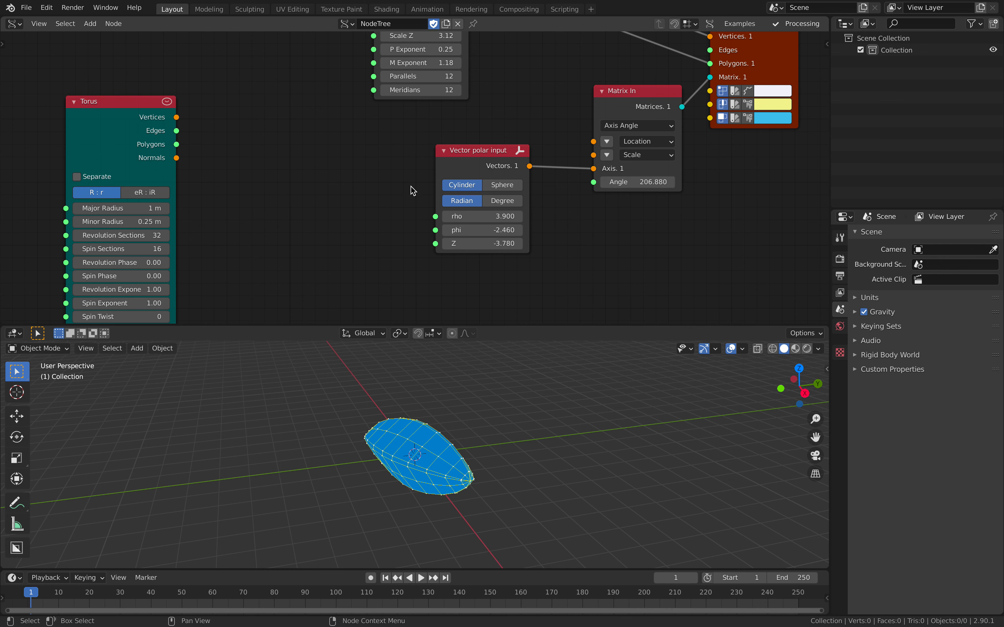
Add a Number Range node in Count mode between the Torus and Vector polar input nodes.
middle_click_drag(386, 185, 434, 173)
left_click_drag(187, 119, 96, 112)
key("alt+space")
type("range")
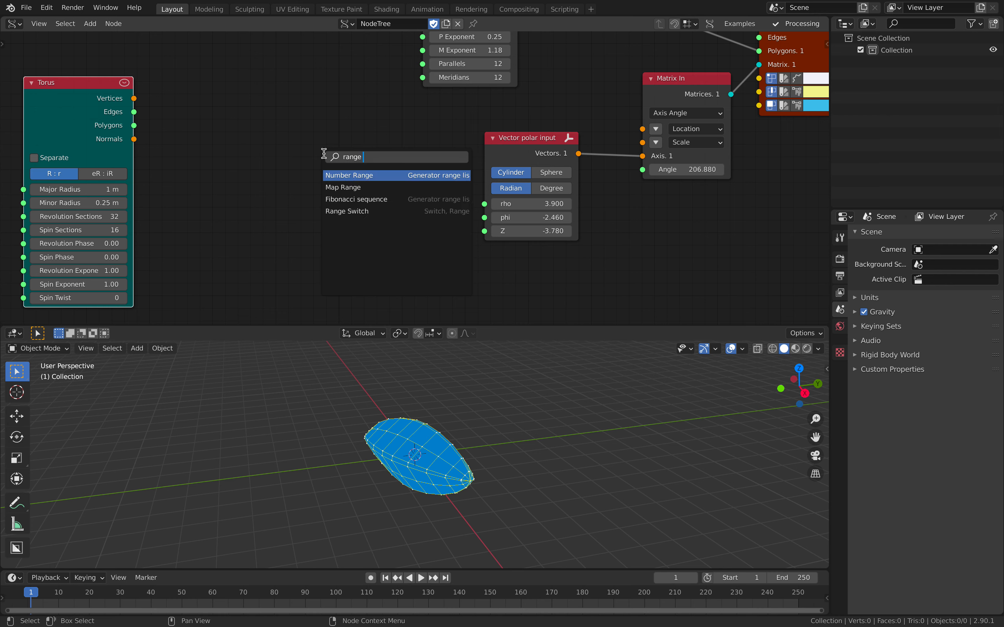
key("Return")
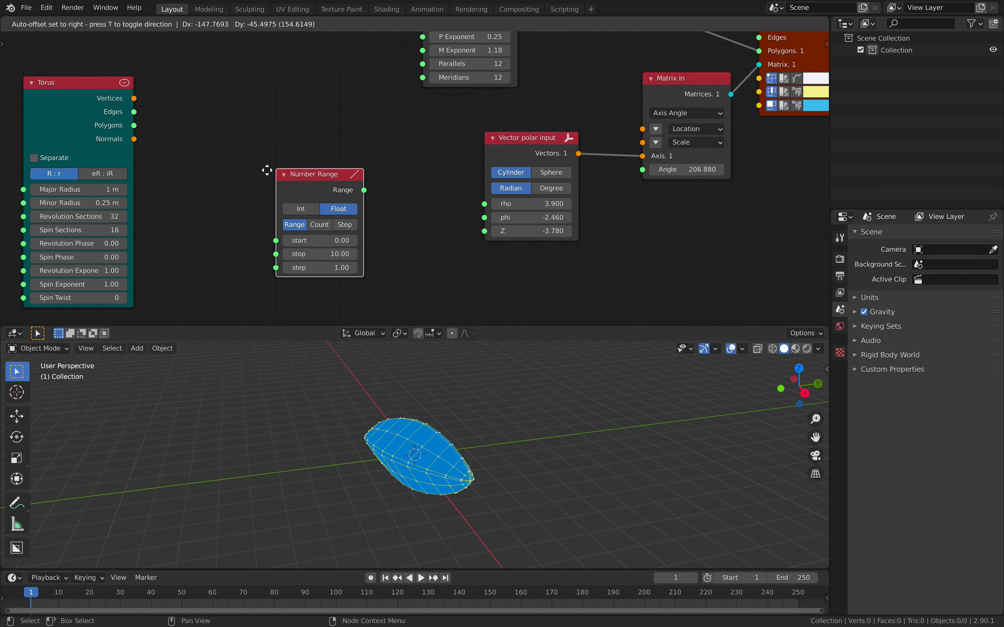
left_click(326, 194)
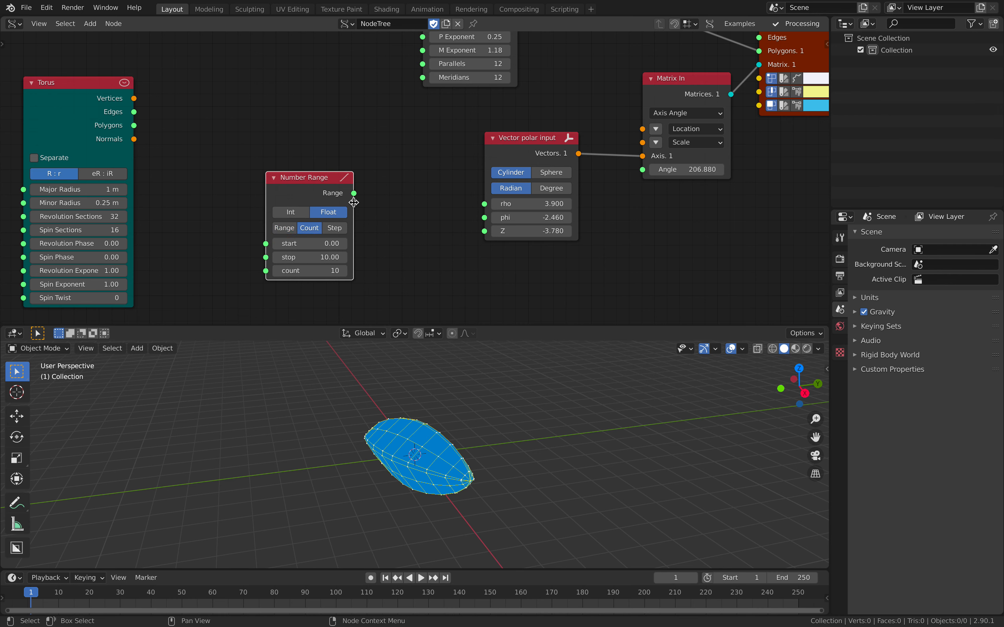
Connect the Number Range output to the phi input of the Vector polar input node.
left_click_drag(355, 194, 369, 176)
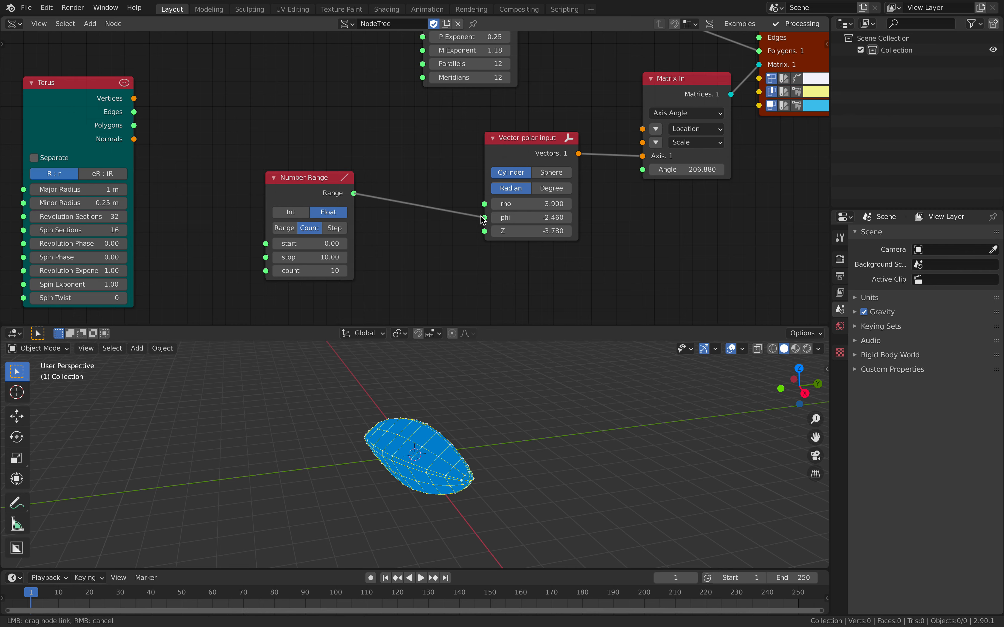
left_click_drag(480, 216, 482, 217)
left_click_drag(324, 181, 325, 168)
middle_click_drag(465, 427, 495, 484)
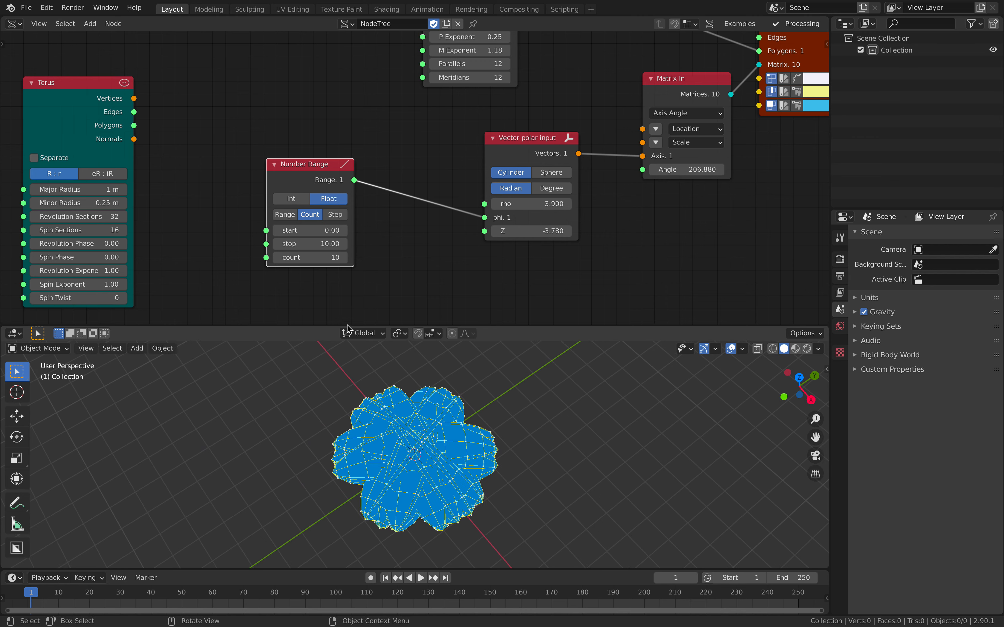
Set the Number Range to stop 12.16 and count 16, and link it to the Vector polar input's Z as well.
mouse_move(311, 244)
left_mouse_down()
mouse_move(342, 244)
mouse_move(330, 244)
mouse_move(327, 258)
left_mouse_up()
left_click_drag(354, 180, 484, 230)
middle_click_drag(545, 439, 509, 402)
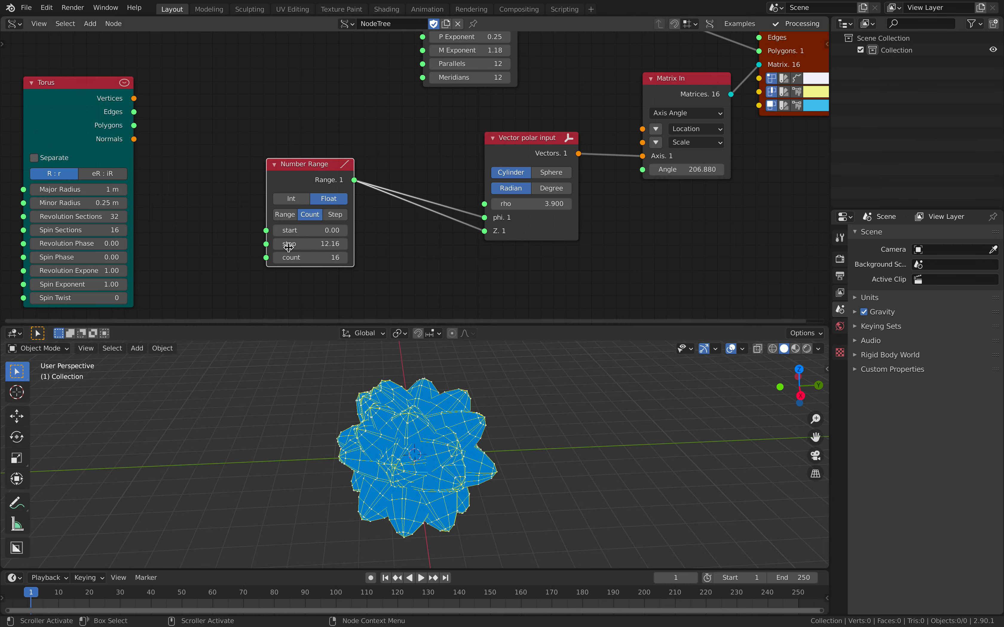
Raise the Number Range to stop 12.82 and count 54, and save the file.
mouse_move(302, 257)
left_mouse_down()
mouse_move(334, 257)
mouse_move(308, 244)
left_mouse_up()
middle_click_drag(389, 365, 390, 408)
left_click_drag(321, 179, 286, 155)
key("ctrl+s")
Add a Random Num Gen node in Float mode between the Number Range and Vector polar input nodes.
middle_click_drag(289, 154, 294, 145)
left_click_drag(295, 145, 270, 150)
middle_click_drag(346, 226, 348, 207)
key("shift+a")
left_click(348, 207)
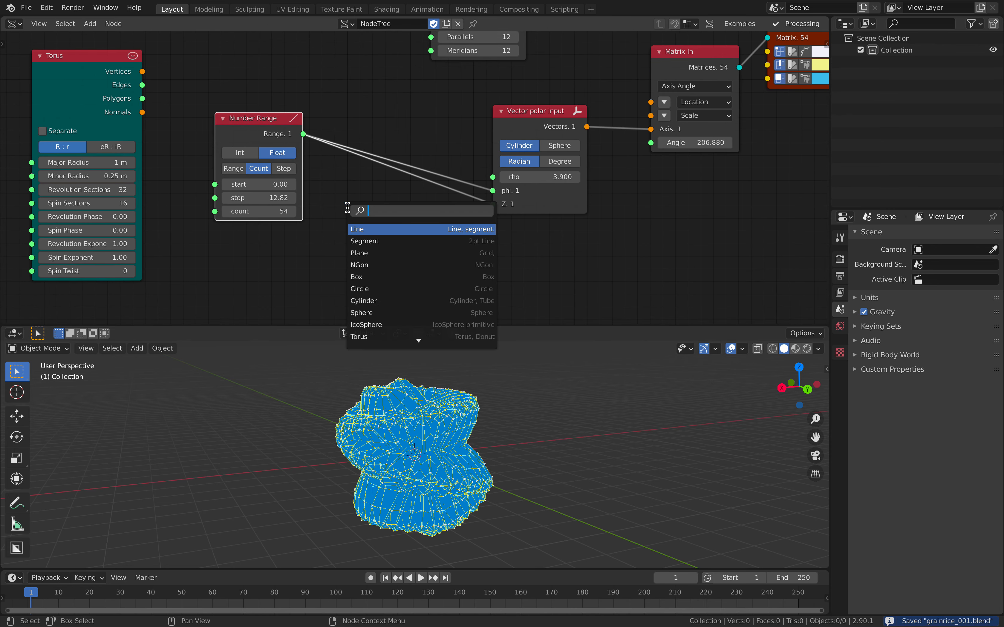
type("rabndom")
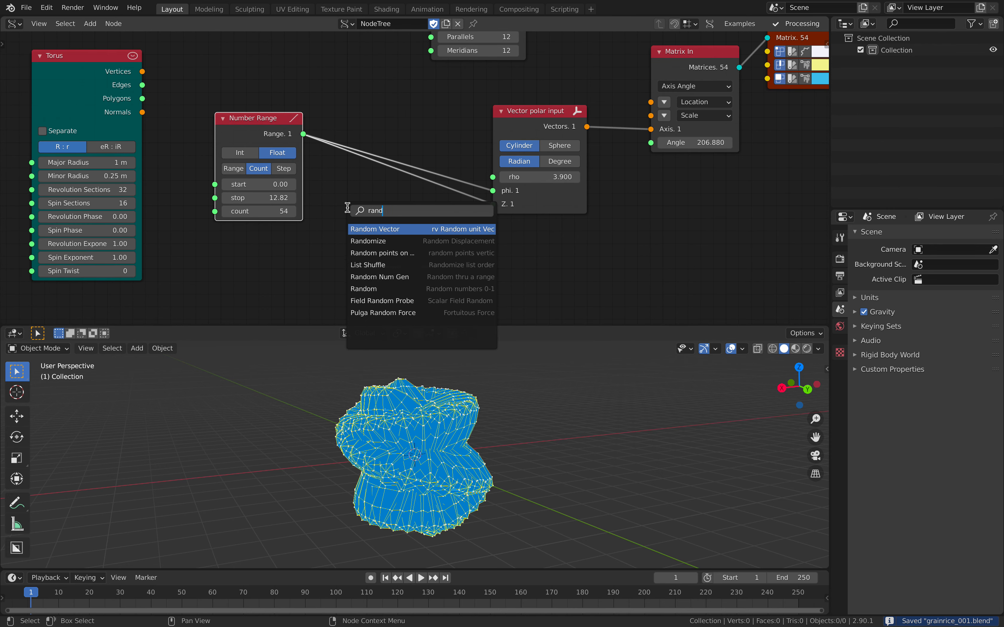
key("Return")
left_click(337, 204)
left_click(404, 247)
Connect the Random Num Gen's Value output to both phi and Z of the Vector polar input, replacing the Number Range links.
left_click_drag(498, 195, 493, 203)
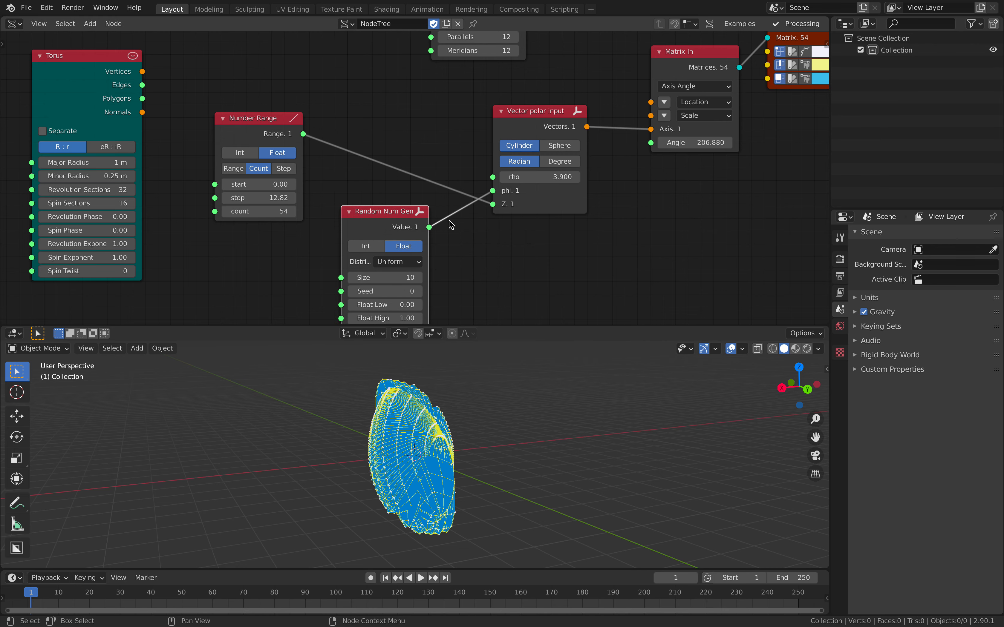
left_click_drag(429, 227, 493, 191)
left_click_drag(400, 220, 407, 162)
middle_click_drag(416, 189, 421, 173)
scroll(421, 173, "up", 2)
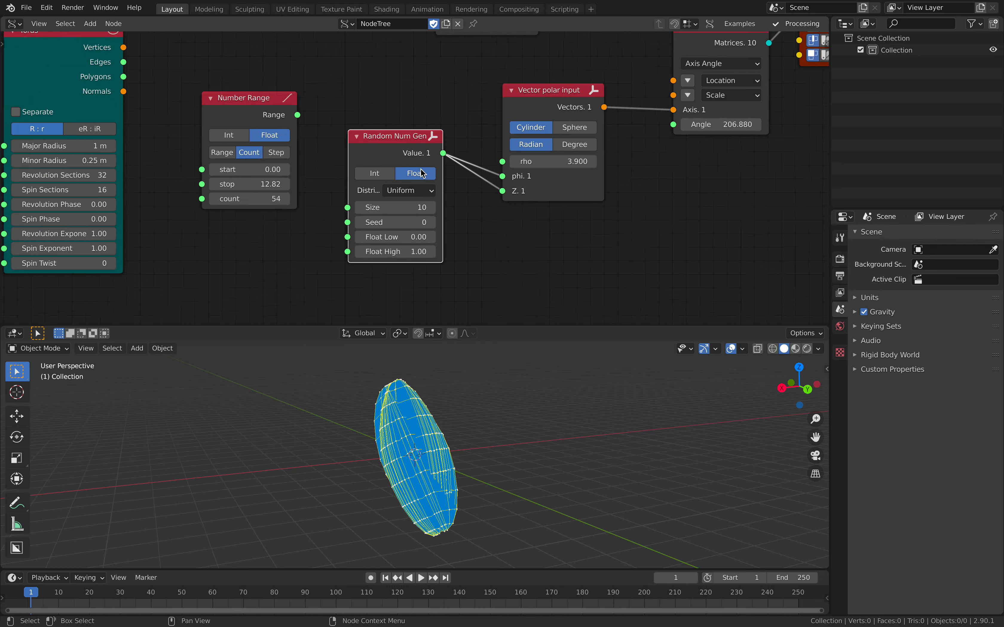
Set the Random Num Gen's Size to 38, Float Low to -16.98 and Float High to 2.62.
left_click_drag(403, 211, 449, 211)
left_click_drag(399, 242, 425, 257)
left_click_drag(403, 242, 313, 243)
middle_click_drag(465, 440, 485, 431)
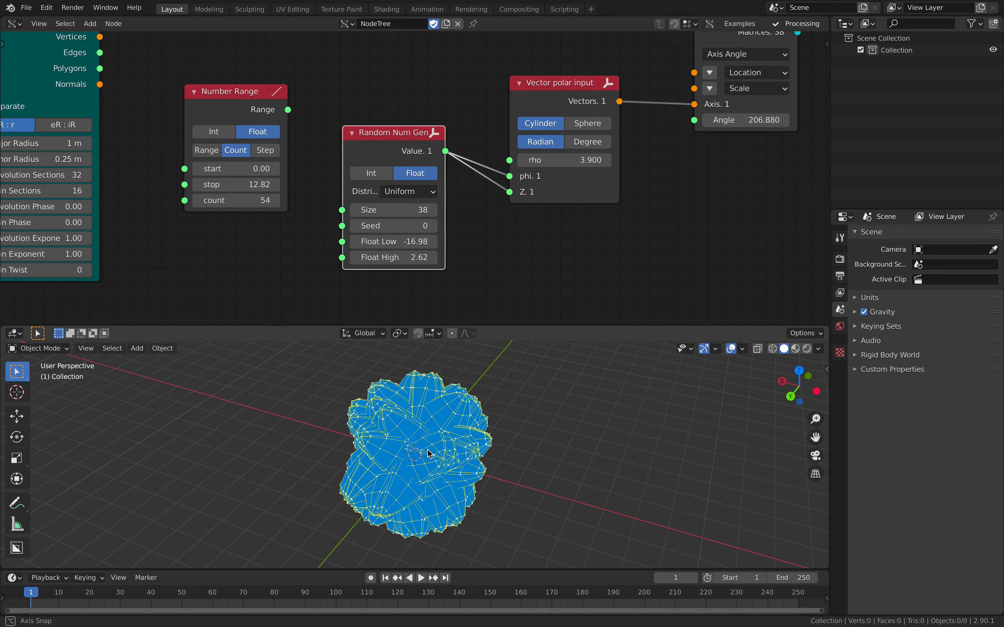
Change the Random Num Gen's Float Low to -17.22 and Size to 100, and save the file.
left_click_drag(401, 242, 398, 242)
left_click(410, 210)
type("1")
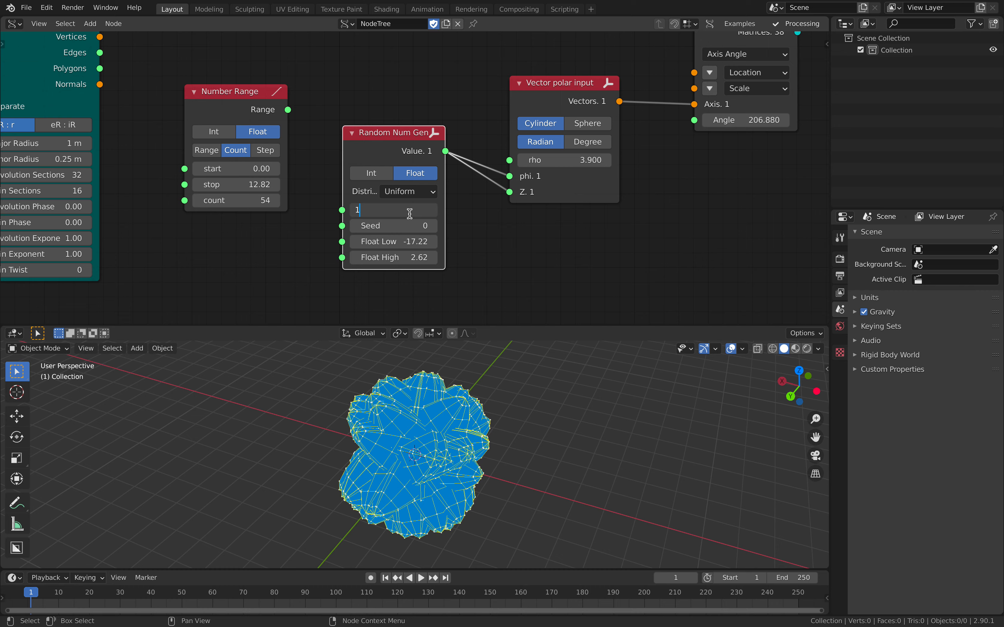
type("00")
key("Return")
middle_click_drag(531, 441, 503, 422)
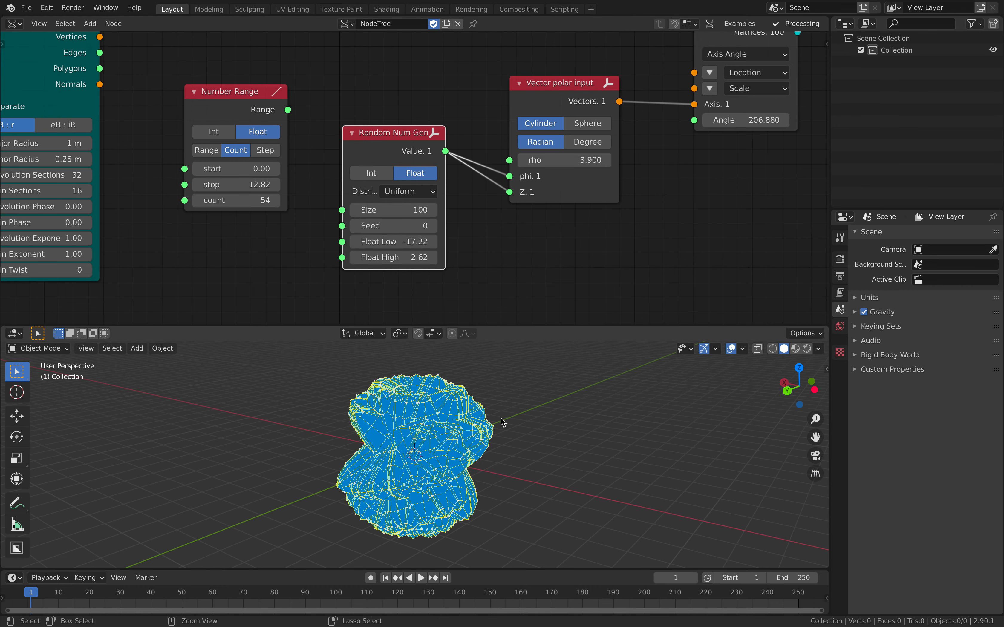
key("ctrl+s")
Delete the unused Number Range node and move the Random Num Gen node lower in the node tree.
scroll(421, 204, "down", 3)
middle_click_drag(369, 167, 385, 217)
left_click(316, 189)
key("x")
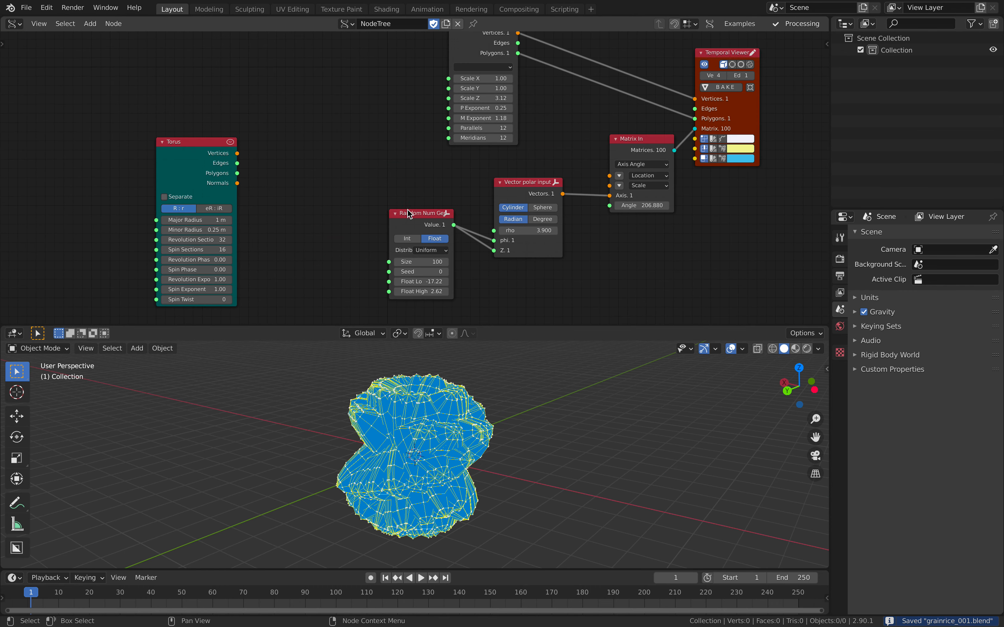
left_click_drag(404, 210, 380, 239)
Add a List Length node beside the Torus and connect the Torus's Vertices output to its Data input.
middle_click_drag(312, 233, 372, 204)
scroll(369, 202, "up", 3)
left_click_drag(203, 105, 178, 115)
middle_click_drag(379, 146, 376, 176)
key("alt+space")
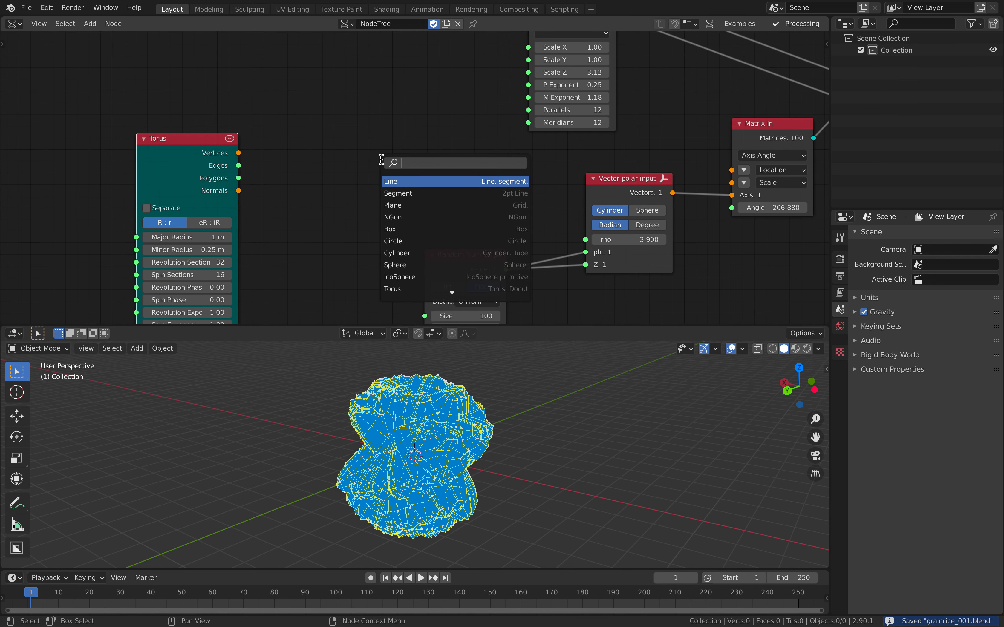
type("list len")
key("Return")
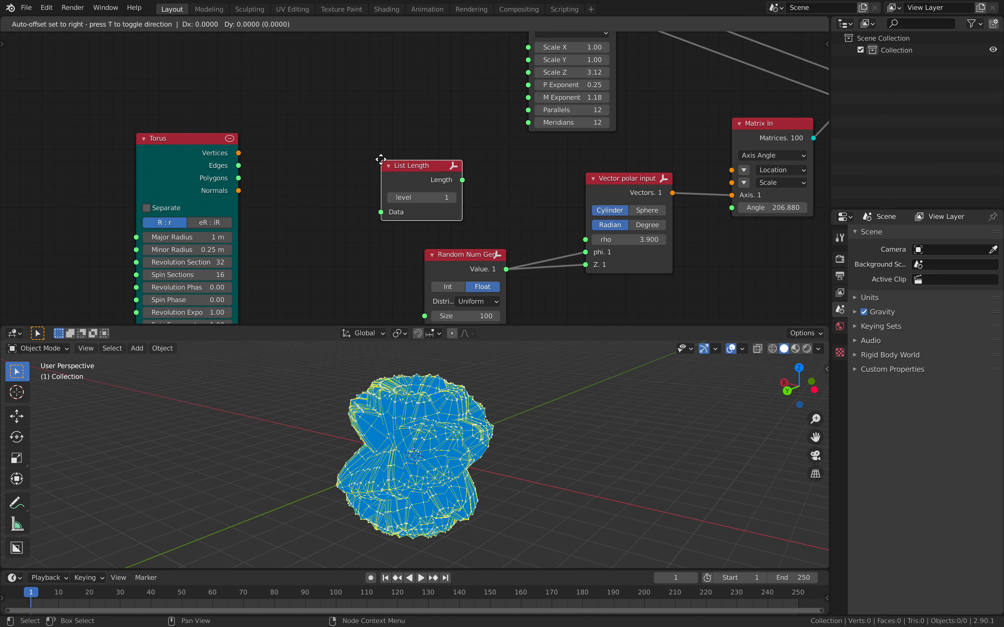
left_click(374, 142)
left_click_drag(239, 153, 374, 194)
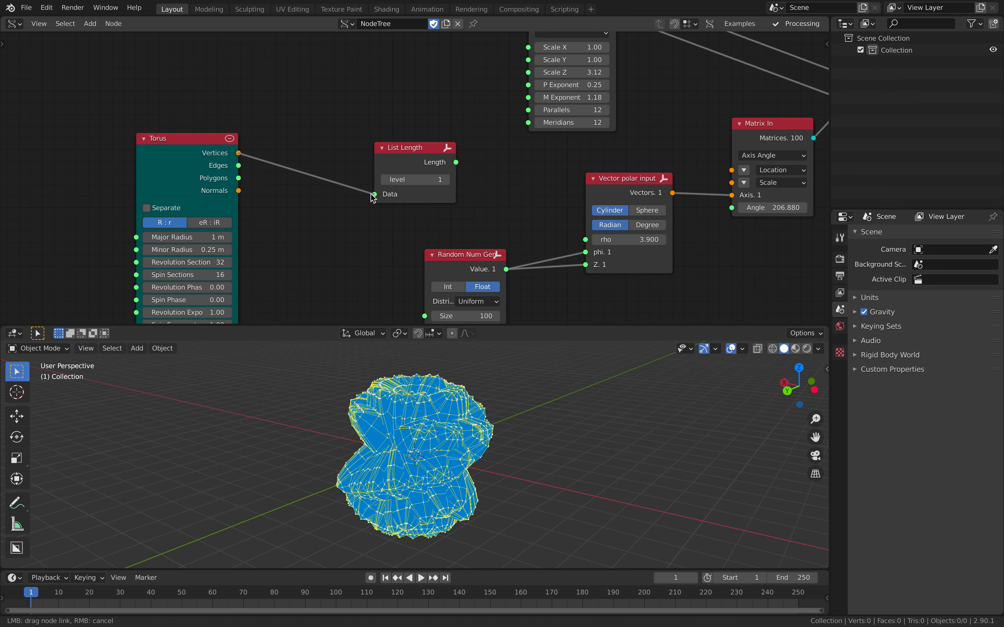
middle_click_drag(373, 436, 404, 436)
Add a Stethoscope MK2 node connected to the List Length output to read the number of torus vertices.
left_click_drag(424, 160, 414, 192)
key("alt+space")
type("ste")
left_click(437, 198)
left_click(430, 127)
scroll(504, 159, "up", 3)
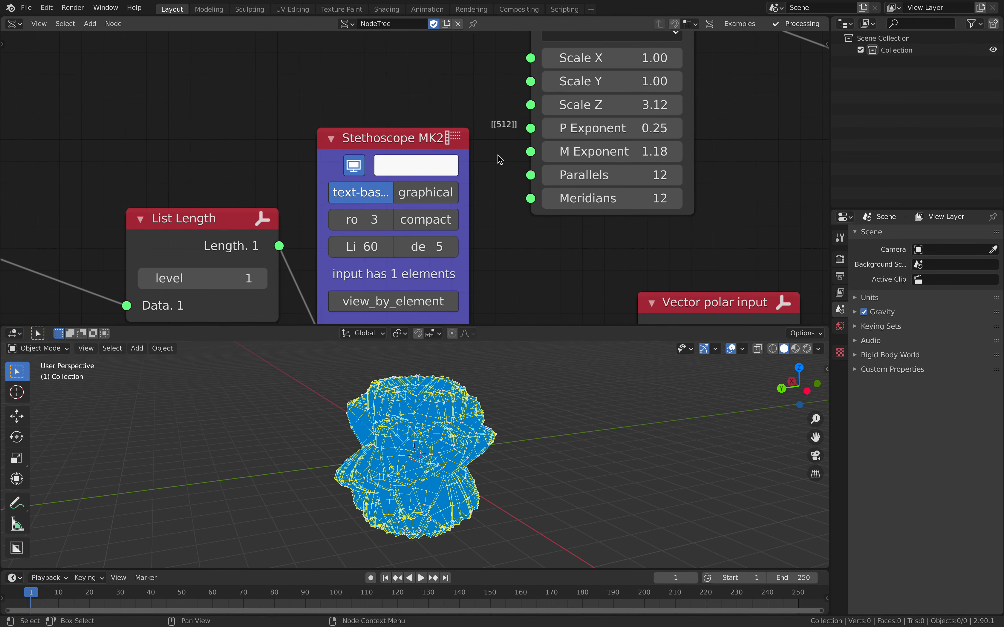
Set the Random Num Gen's Size to 512 and examine the resulting grain distribution.
scroll(498, 160, "down", 12)
middle_click_drag(370, 179, 392, 126)
scroll(270, 165, "up", 2)
left_click_drag(245, 153, 665, 169)
middle_click_drag(511, 399, 496, 434)
middle_click_drag(471, 250, 470, 197)
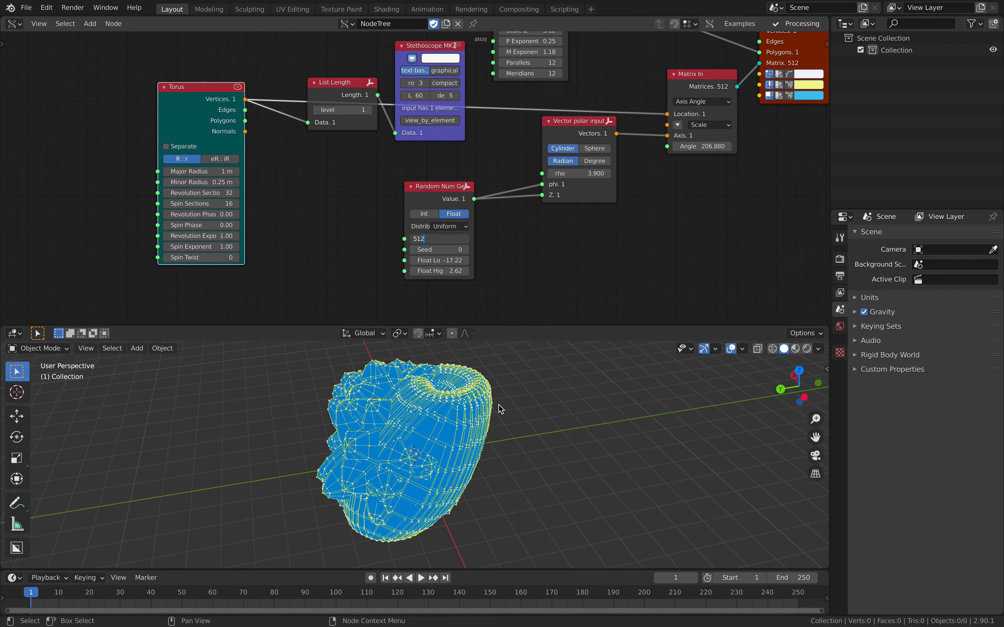
key("Return")
middle_click_drag(536, 409, 622, 457)
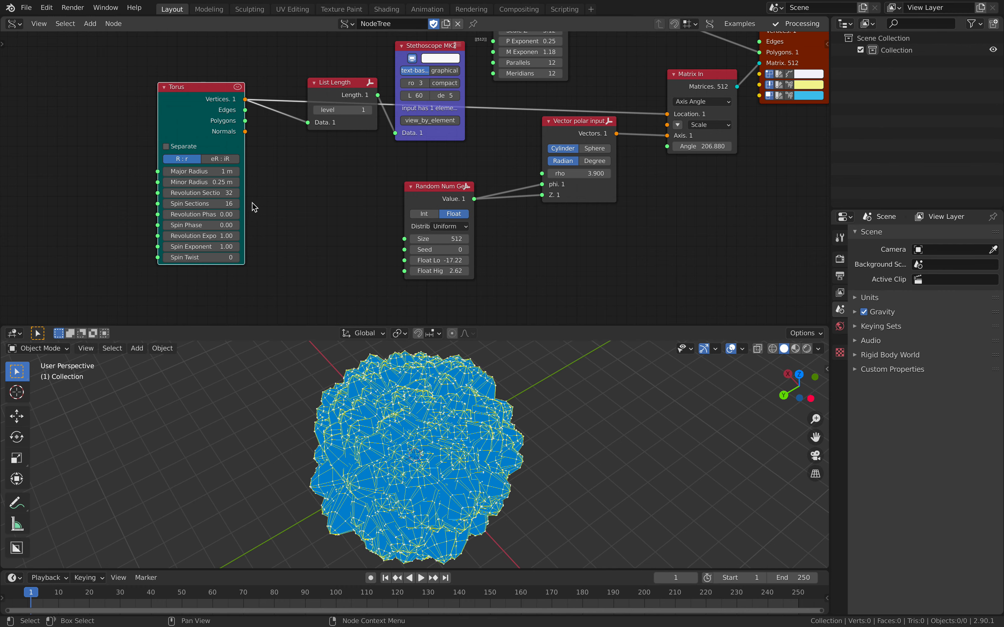
Move the Temporal Viewer and Matrix In nodes to the right to free space in the node tree, and save the file.
scroll(399, 406, "down", 2)
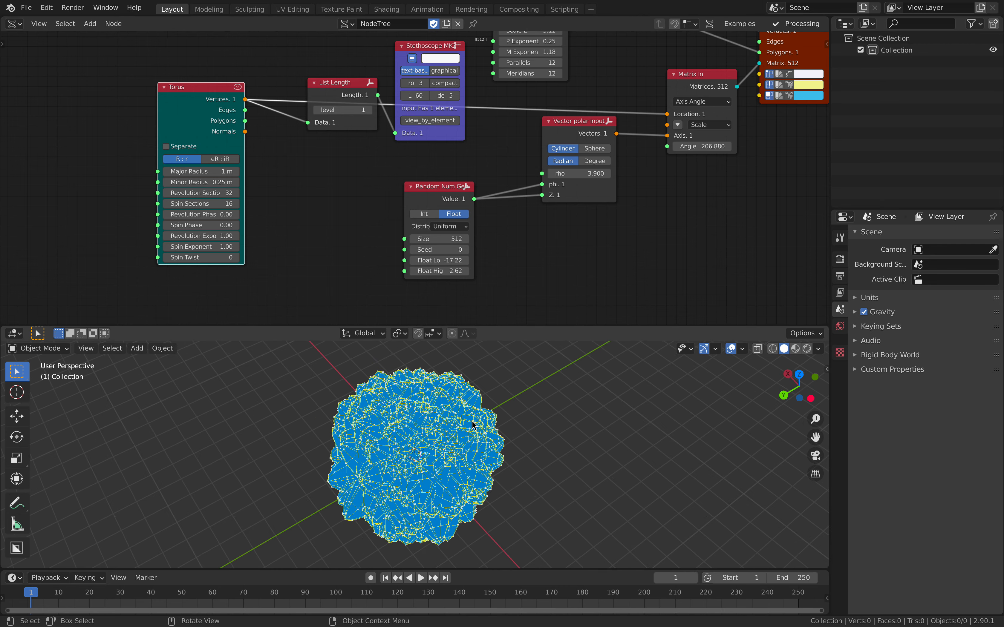
middle_click_drag(489, 69, 463, 171)
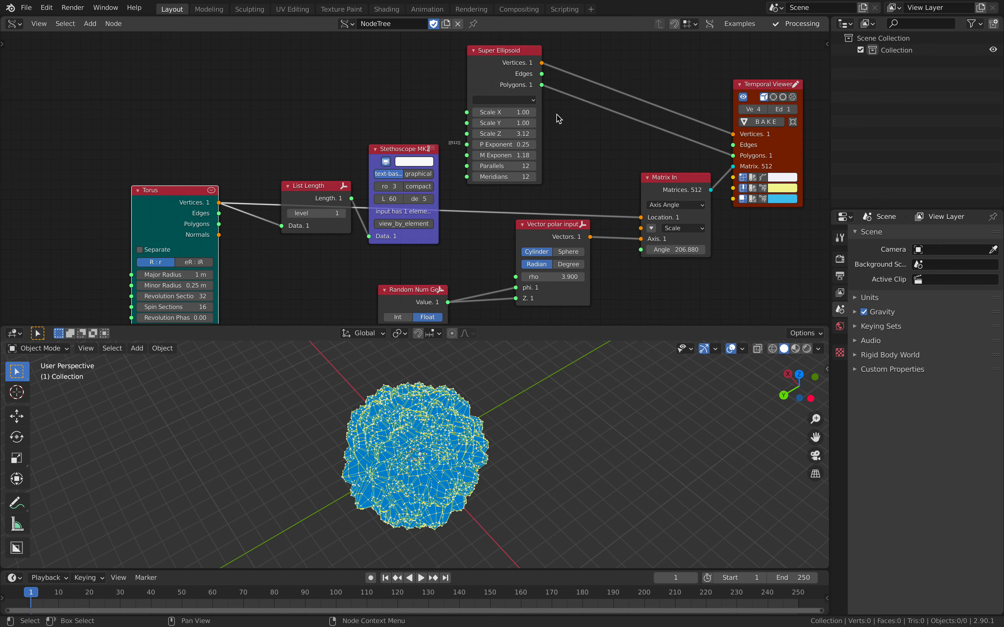
middle_click_drag(549, 118, 248, 150)
left_click_drag(436, 141, 598, 127)
left_click_drag(350, 218, 395, 224)
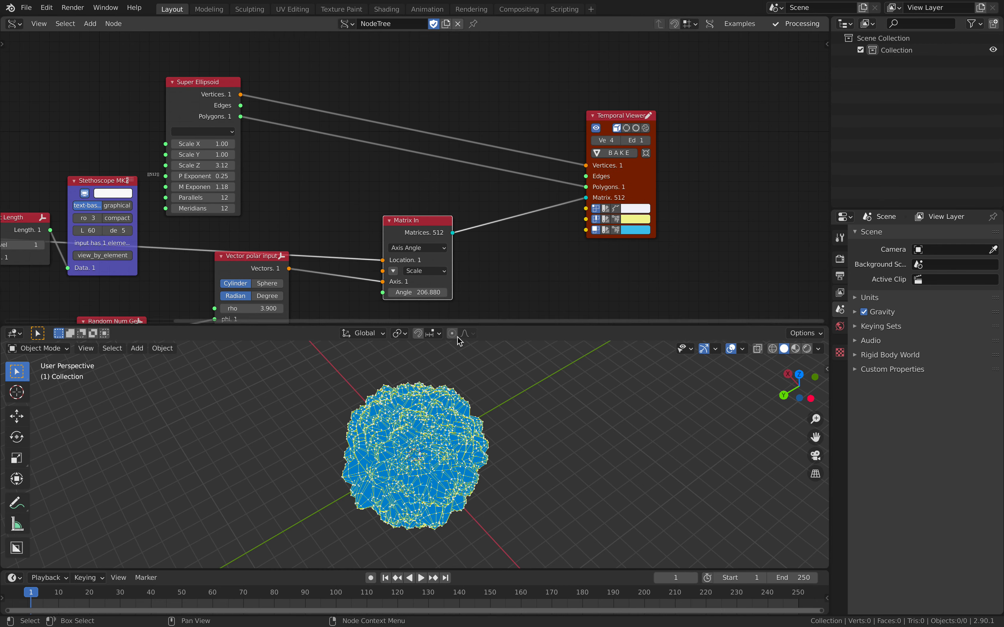
middle_click_drag(431, 436, 460, 444)
key("ctrl+s")
Add a Scale node and insert it into the vertices link between Super Ellipsoid and Temporal Viewer.
scroll(403, 147, "up", 1)
scroll(401, 142, "up", 1)
key("shift+a")
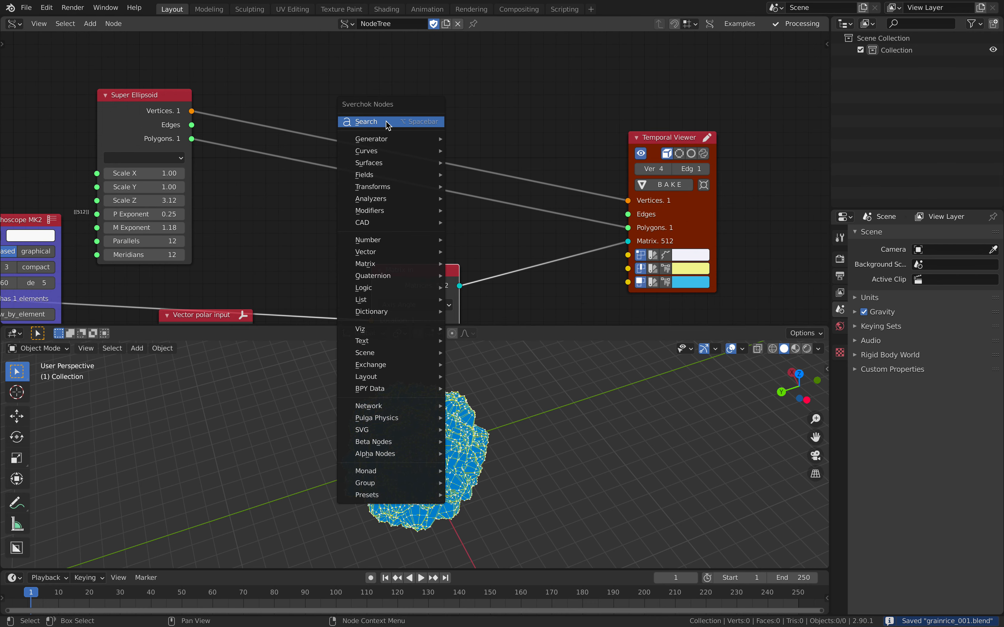
left_click(386, 122)
type("s")
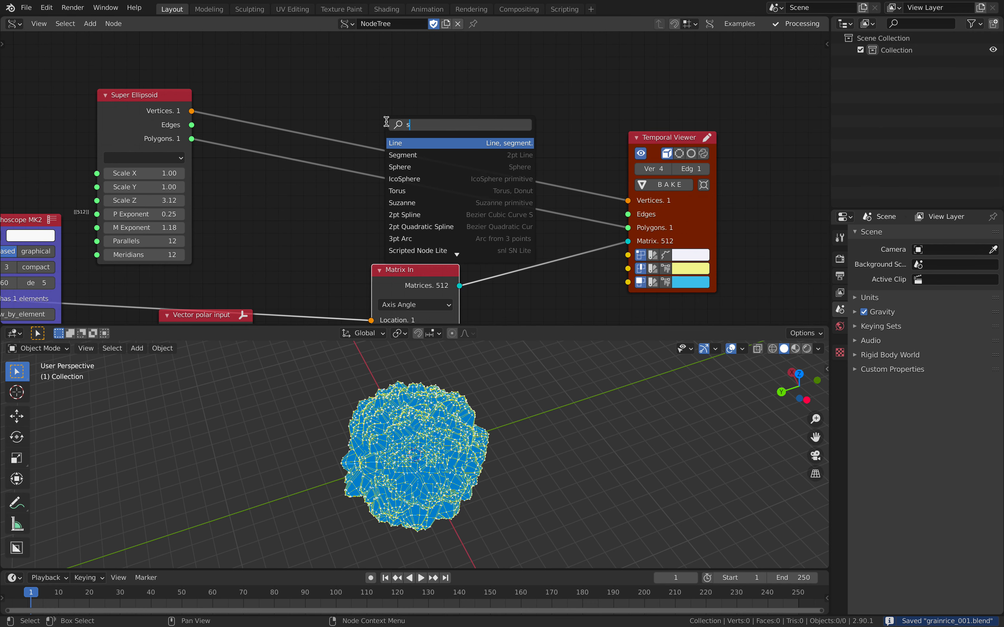
type("calle")
key("Return")
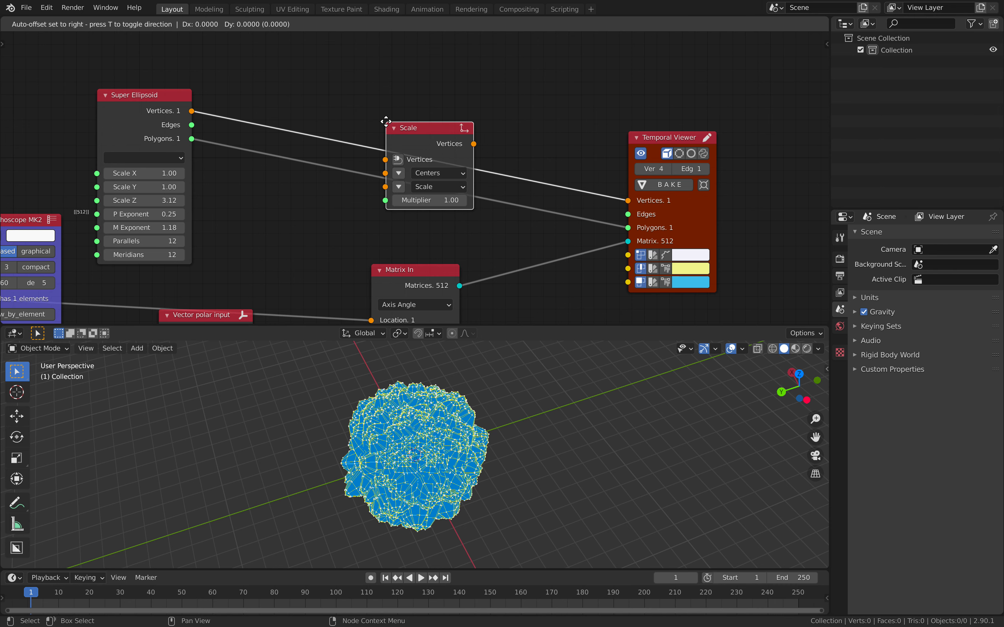
left_click(431, 107)
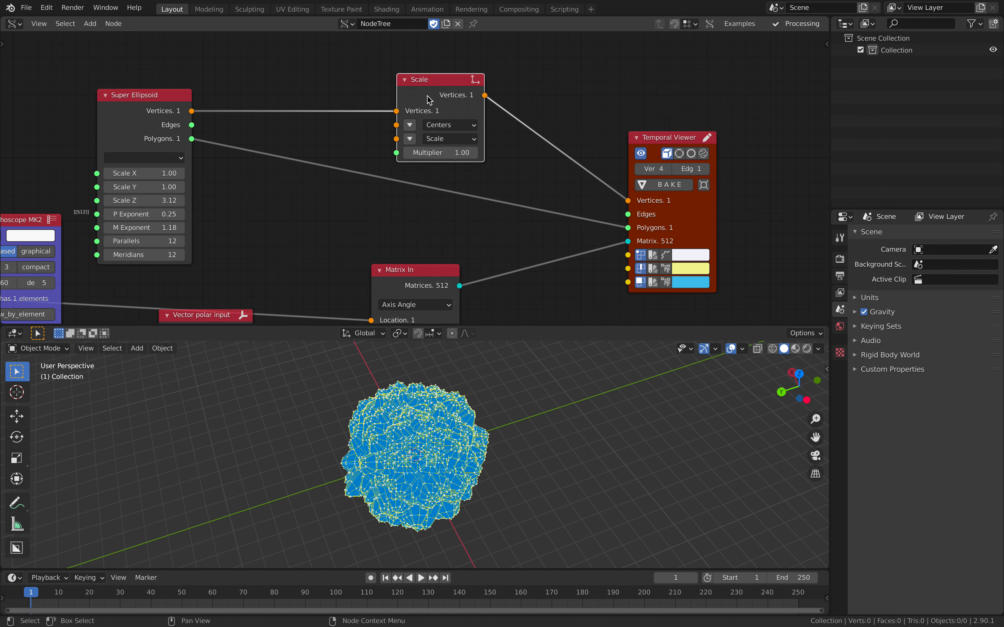
Set the Scale node's Multiplier to 0.10 and inspect the grains on the torus.
left_click(427, 149)
key("Return")
scroll(467, 425, "up", 7)
middle_click_drag(457, 385, 471, 402)
scroll(480, 410, "up", 3)
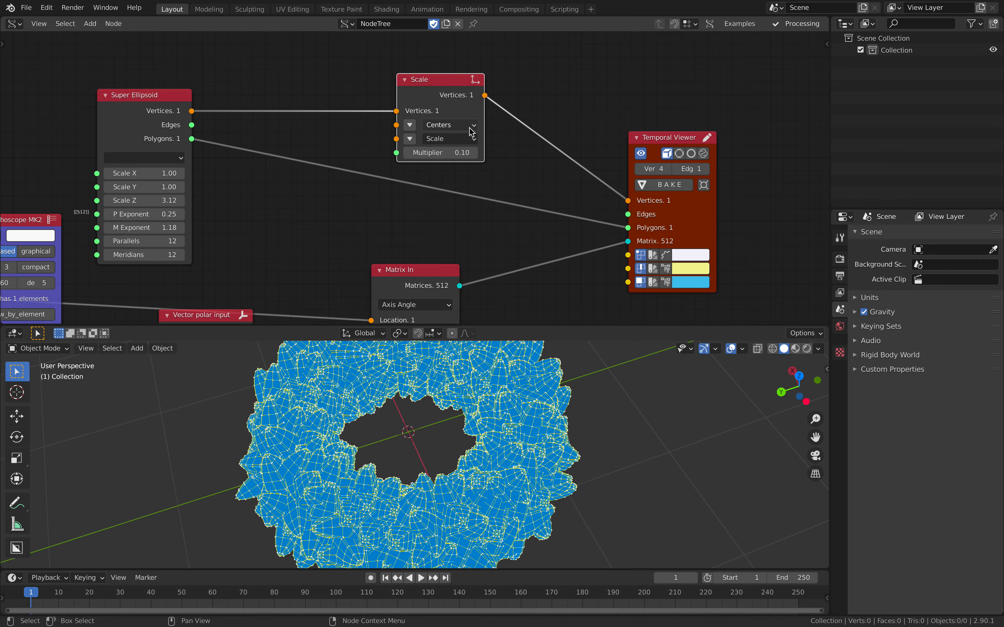
Set the Scale node's Multiplier to 0.05.
left_click(453, 152)
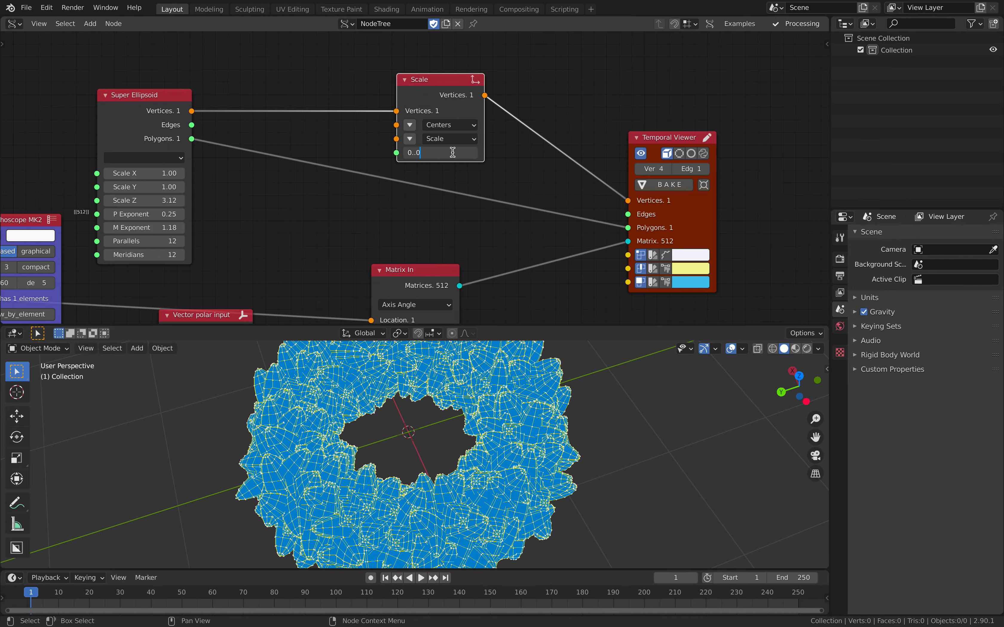
type("0.05")
key("Return")
middle_click_drag(487, 388, 398, 391)
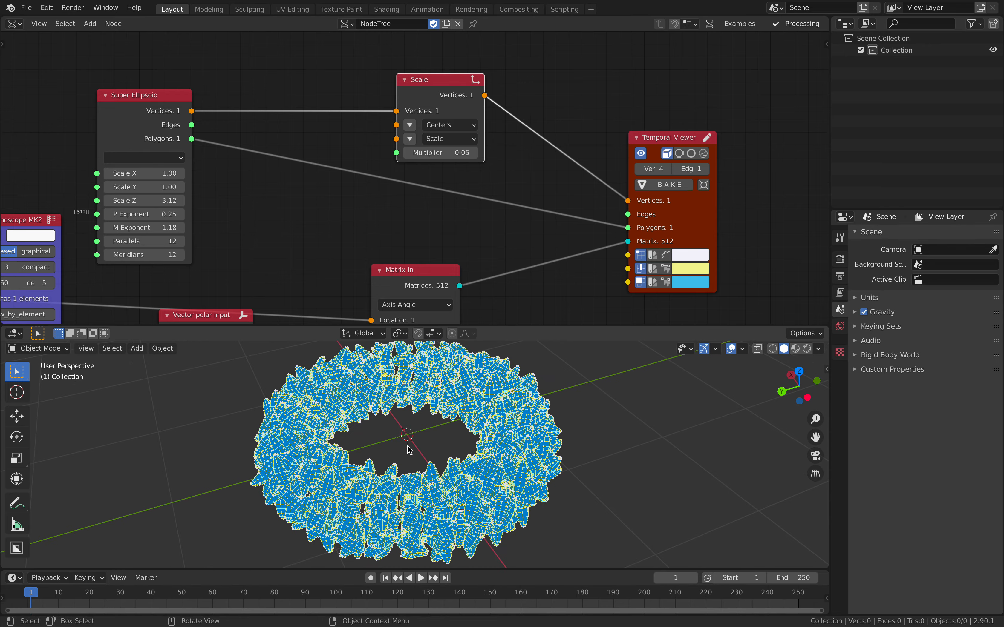
Turn off the vertex display in the Temporal Viewer node and save the file.
middle_click_drag(407, 441, 443, 469)
middle_click_drag(402, 237, 409, 212)
middle_click_drag(514, 196, 487, 167)
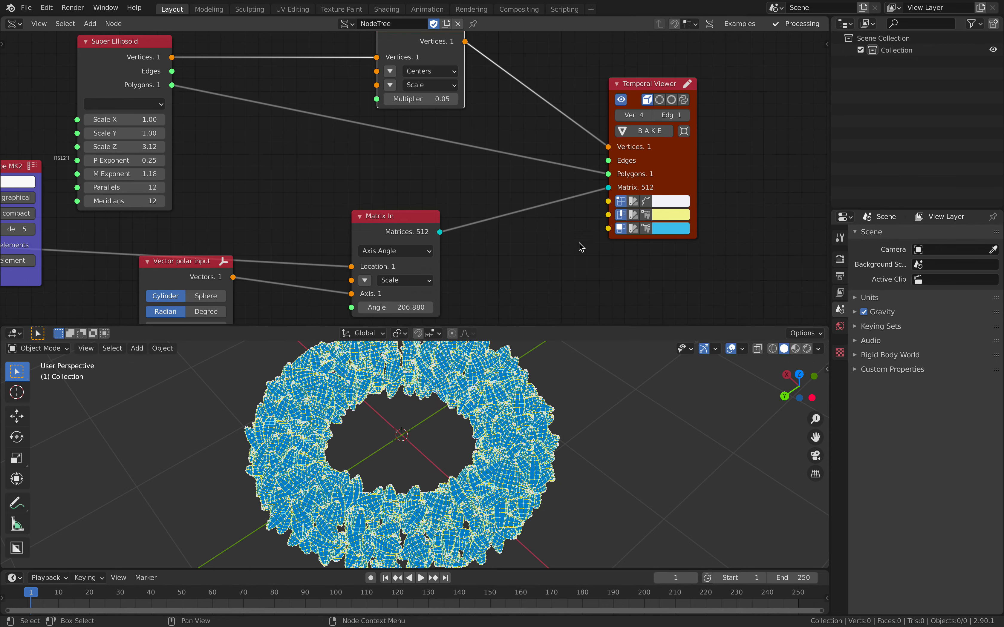
middle_click_drag(443, 434, 446, 416)
scroll(625, 180, "up", 3)
middle_click_drag(615, 183, 521, 187)
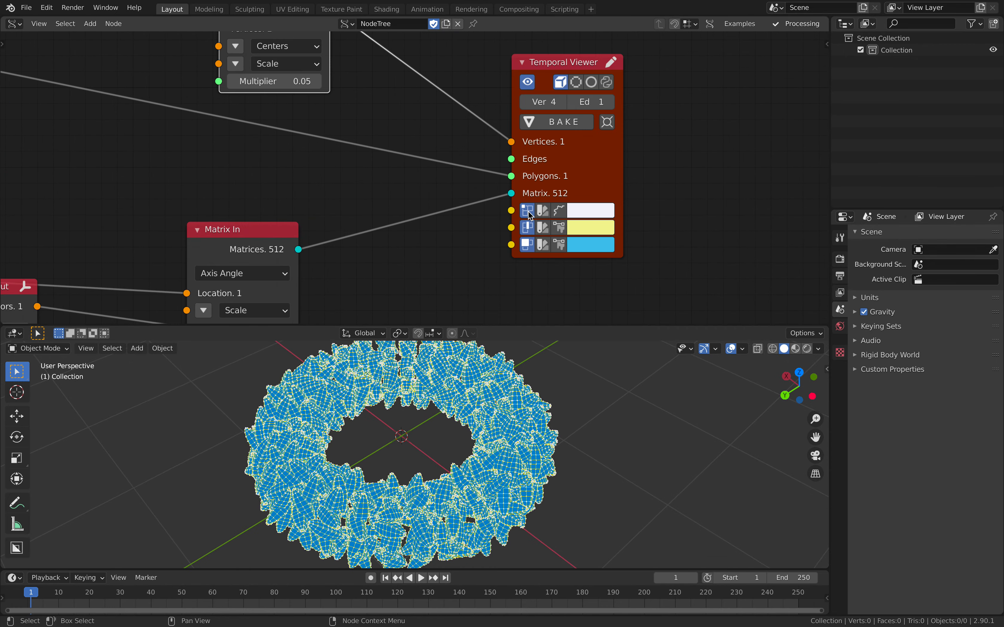
middle_click_drag(489, 386, 498, 410)
key("ctrl+s")
scroll(493, 450, "down", 3)
scroll(468, 428, "up", 3)
scroll(381, 225, "down", 3)
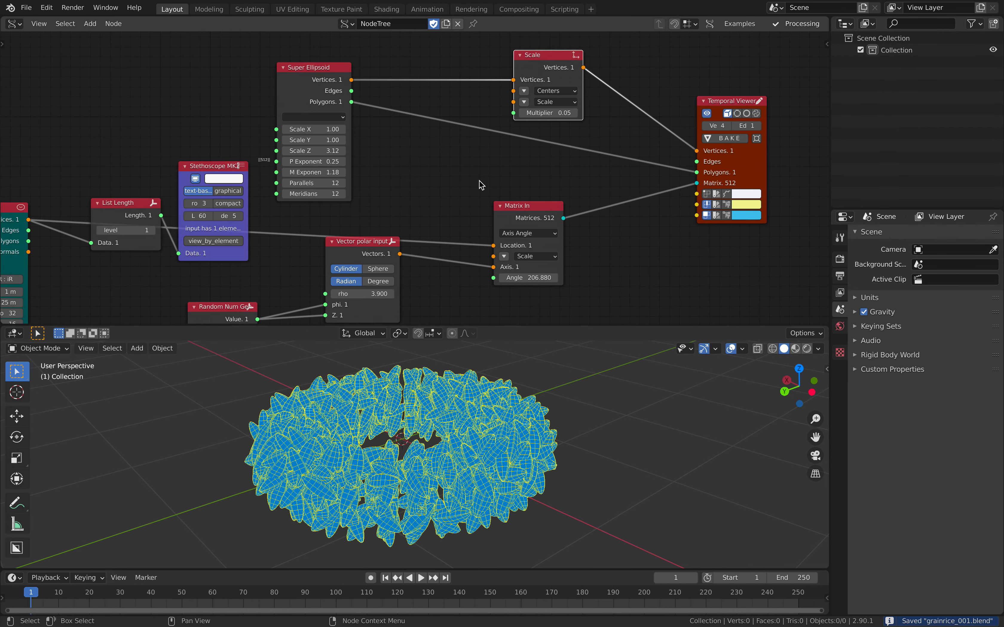
Change the Temporal Viewer's polygon color to a lighter, less saturated cyan and save the file.
middle_click_drag(502, 193, 465, 168)
left_click(695, 191)
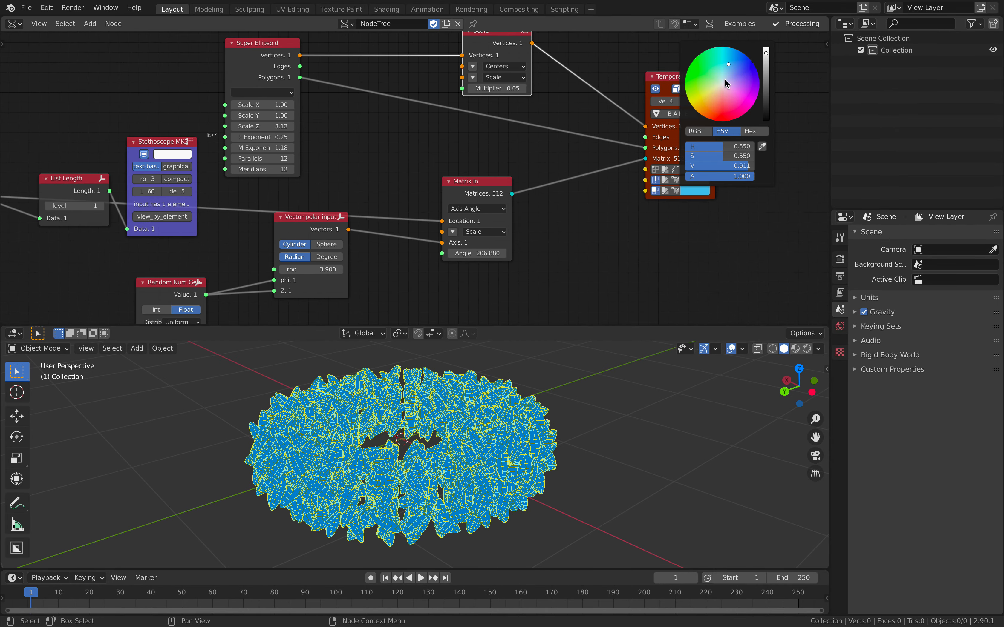
left_click_drag(728, 64, 724, 72)
middle_click_drag(560, 372, 541, 395)
key("ctrl+s")
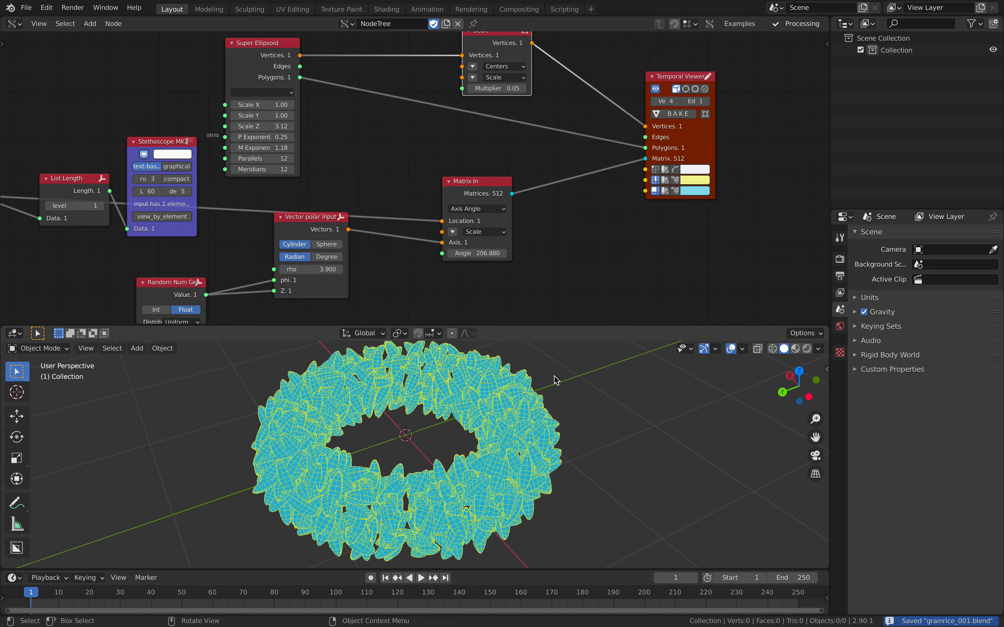
Shift the Matrix In node slightly right and add a Mesh viewer node beyond the Temporal Viewer.
middle_click_drag(669, 119, 558, 147)
scroll(558, 148, "up", 3)
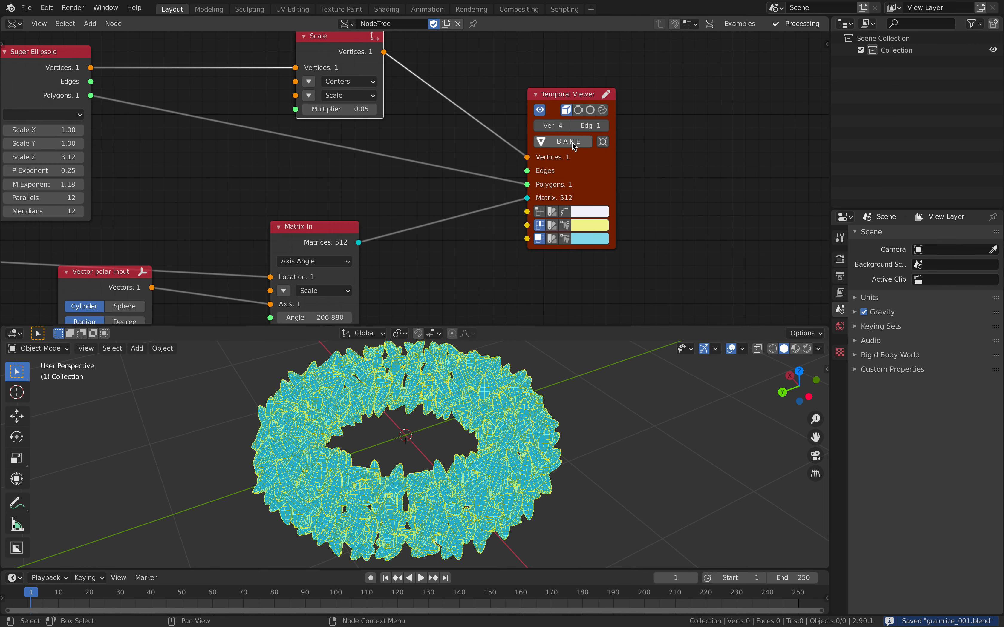
left_click_drag(357, 231, 411, 225)
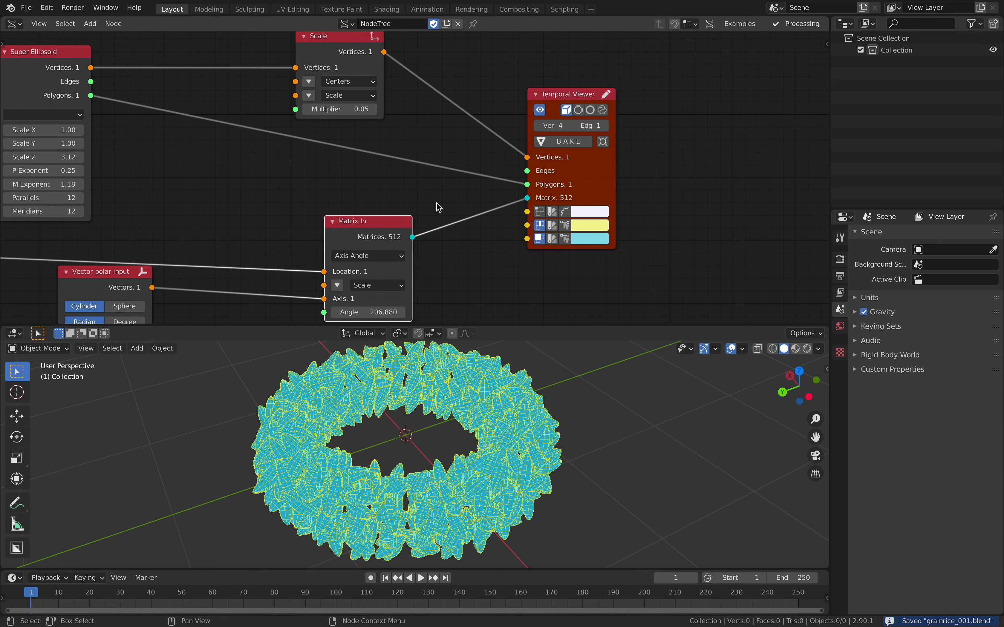
scroll(417, 178, "down", 3)
middle_click_drag(687, 91, 555, 106)
key("shift+a")
left_click(554, 105)
type("mesh v")
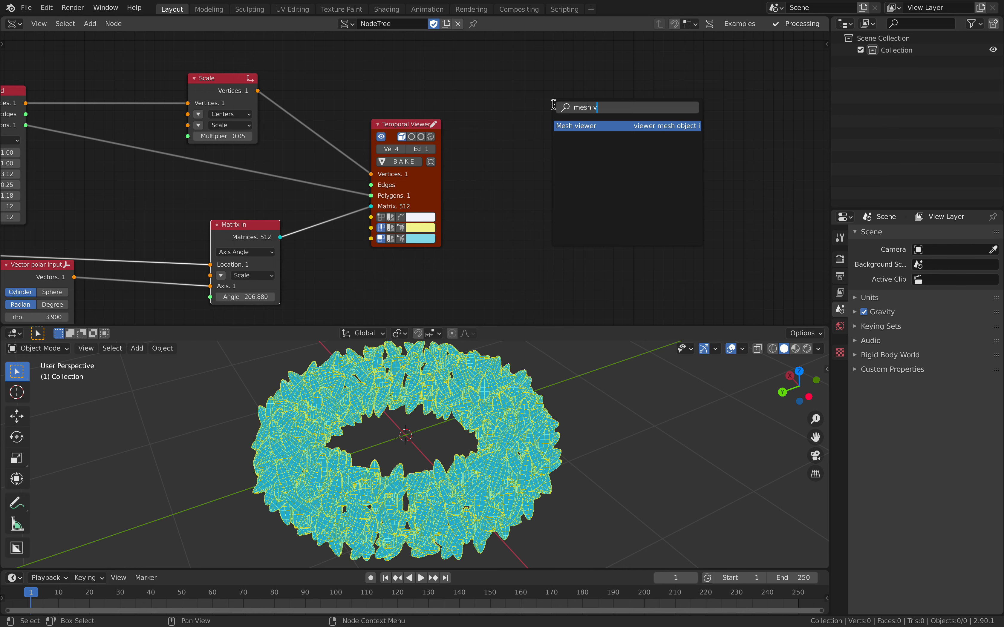
key("Return")
left_click(533, 98)
Enable Merge on the Mesh viewer node.
scroll(591, 75, "up", 3)
scroll(668, 150, "up", 2)
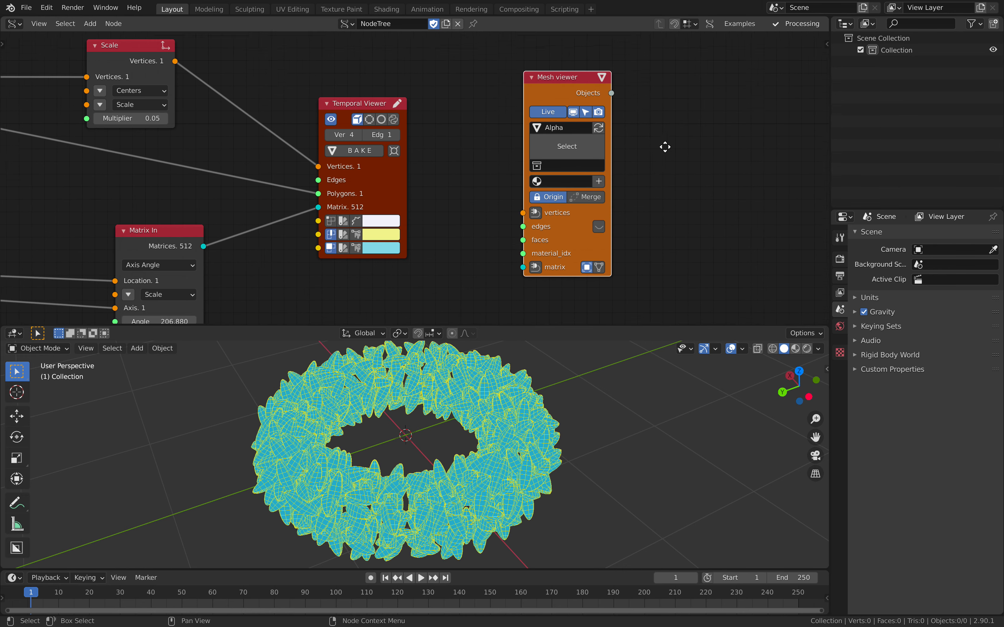
left_click(627, 199)
scroll(465, 166, "down", 4)
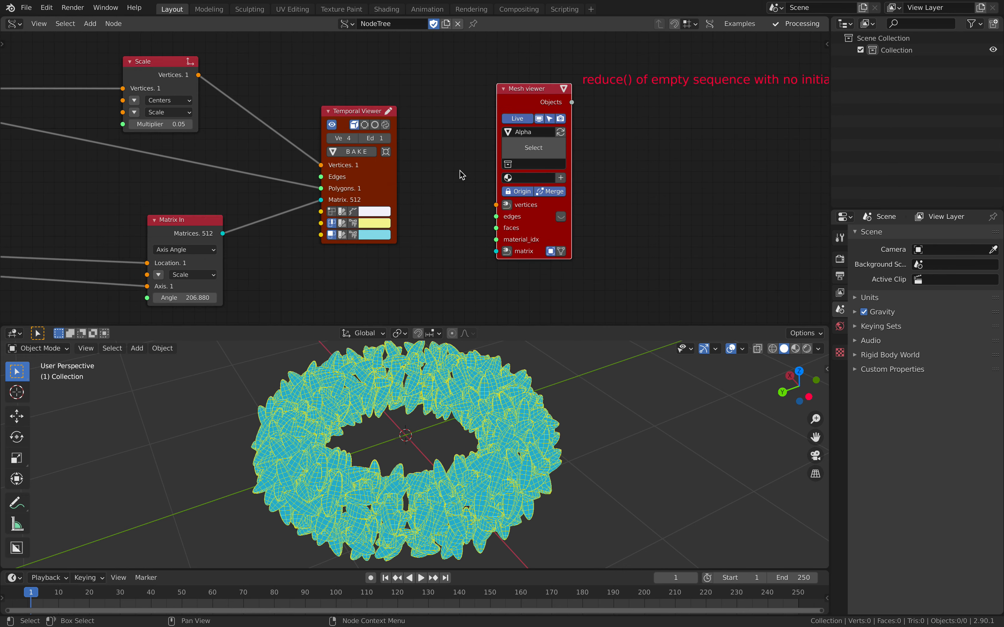
Connect Scale Vertices, Super Ellipsoid Polygons and Matrix In Matrices to the Mesh viewer's vertices, faces and matrix inputs.
middle_click_drag(290, 110, 302, 91)
left_click_drag(269, 216, 523, 240)
middle_click_drag(523, 240, 551, 246)
left_click(234, 50)
left_click_drag(271, 63, 569, 192)
left_click_drag(21, 100, 582, 222)
left_click_drag(296, 222, 579, 243)
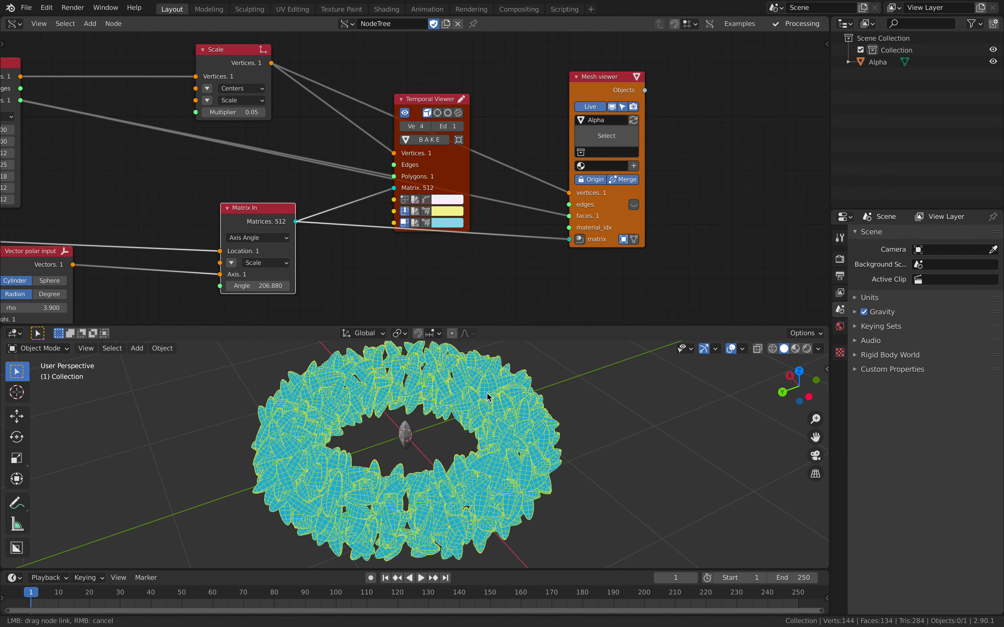
Disable the Temporal Viewer's display, move the node up and collapse it, and save the file.
mouse_move(446, 412)
middle_mouse_down()
mouse_move(460, 374)
mouse_move(462, 416)
middle_mouse_up()
mouse_move(501, 462)
middle_mouse_down()
mouse_move(475, 483)
mouse_move(482, 461)
middle_mouse_up()
scroll(467, 141, "down", 2)
left_click(423, 121)
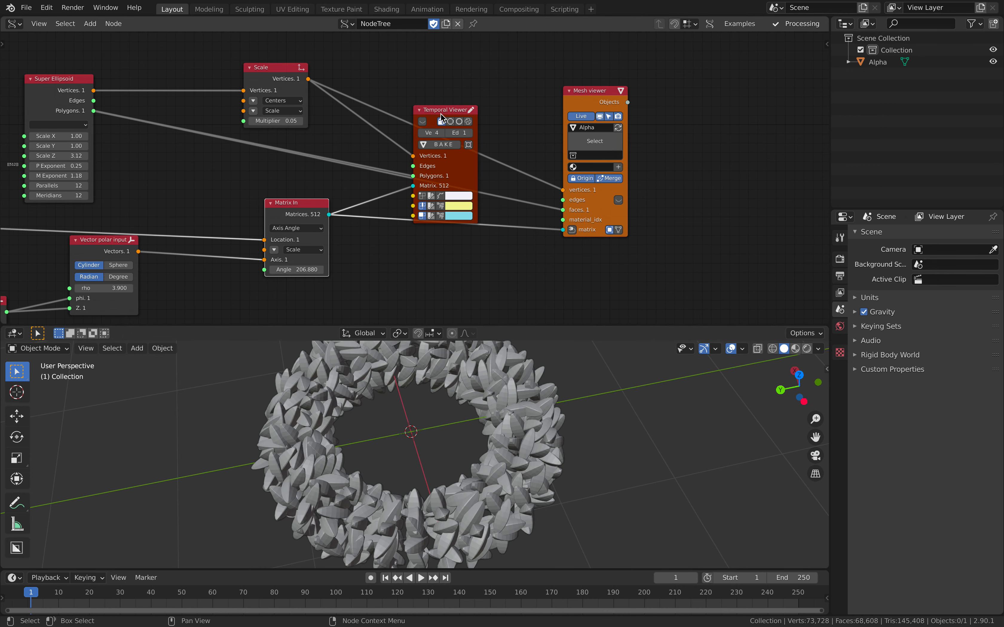
left_click_drag(440, 111, 446, 69)
left_click(425, 68)
middle_click_drag(517, 429, 556, 411)
key("ctrl+s")
Enable smooth shade in the Mesh viewer's node properties and save the file.
scroll(560, 240, "up", 2)
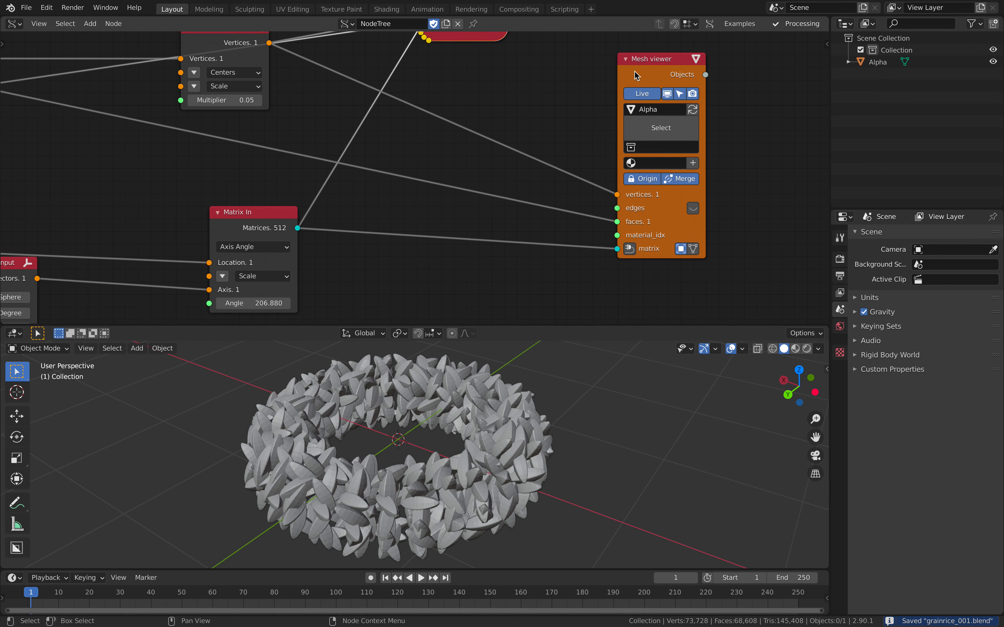
left_click(826, 44)
left_click(822, 99)
left_click(822, 74)
left_click(823, 47)
left_click(743, 256)
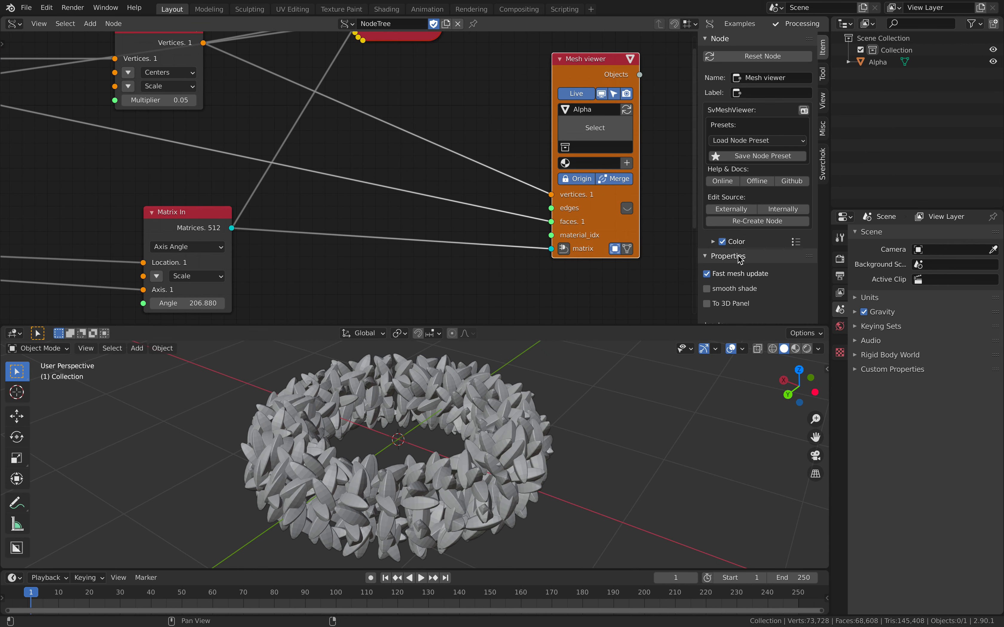
scroll(740, 261, "down", 2)
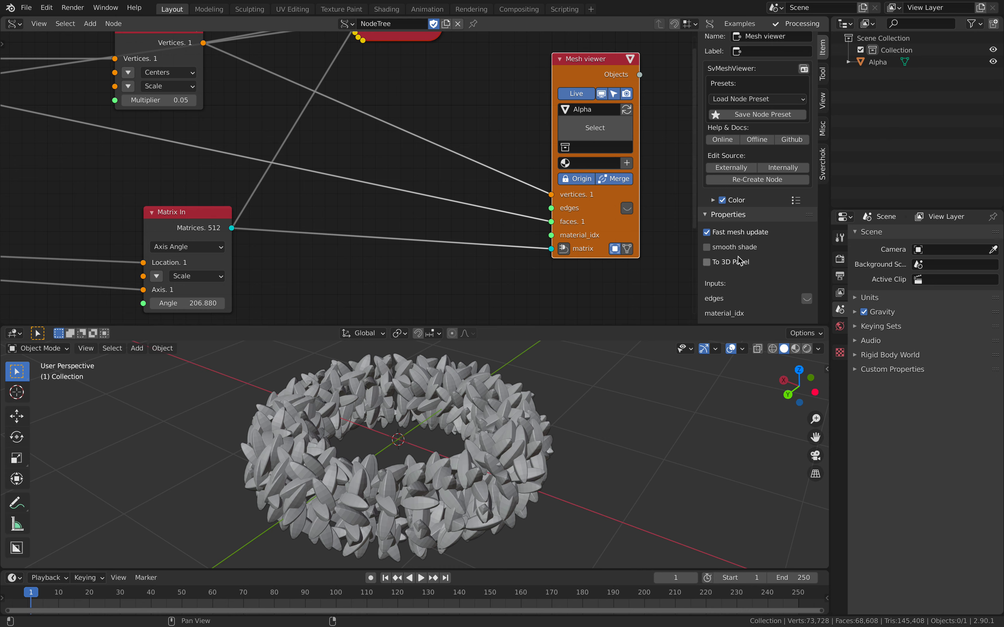
left_click(708, 247)
key("n")
middle_click_drag(573, 467, 638, 463)
key("ctrl+s")
middle_click_drag(571, 460, 545, 500)
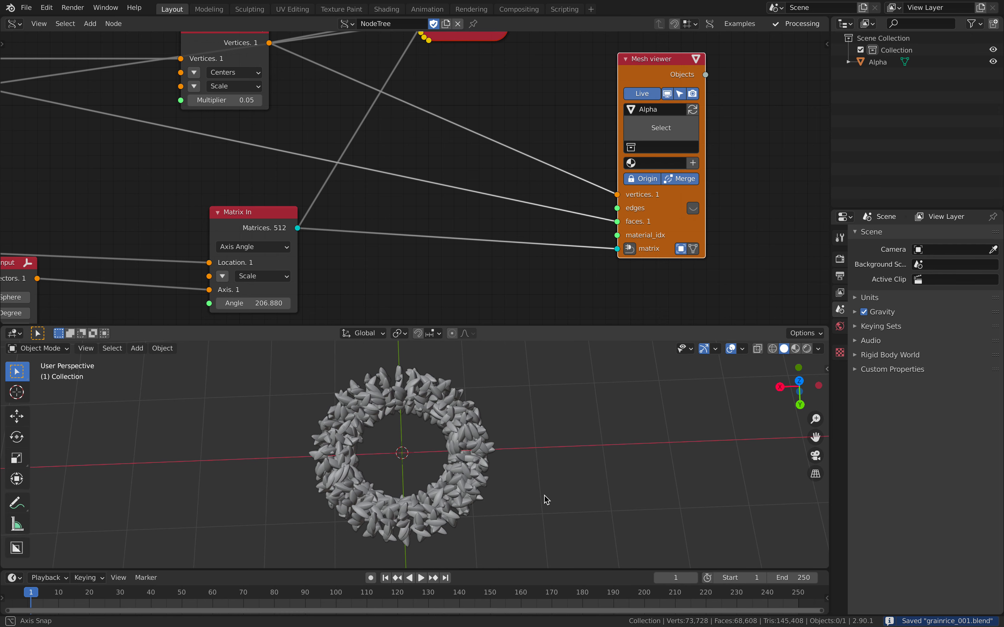
Set the Random Num Gen's Float High to 18 and save the file.
middle_click_drag(373, 198, 504, 161)
scroll(480, 462, "up", 4)
middle_click_drag(480, 462, 474, 422)
scroll(481, 416, "down", 3)
scroll(293, 224, "down", 4)
middle_click_drag(274, 232, 556, 164)
middle_click_drag(417, 415, 399, 417)
middle_click_drag(328, 221, 346, 221)
scroll(347, 221, "up", 2)
middle_click_drag(346, 221, 357, 216)
left_click(362, 284)
key("Tab")
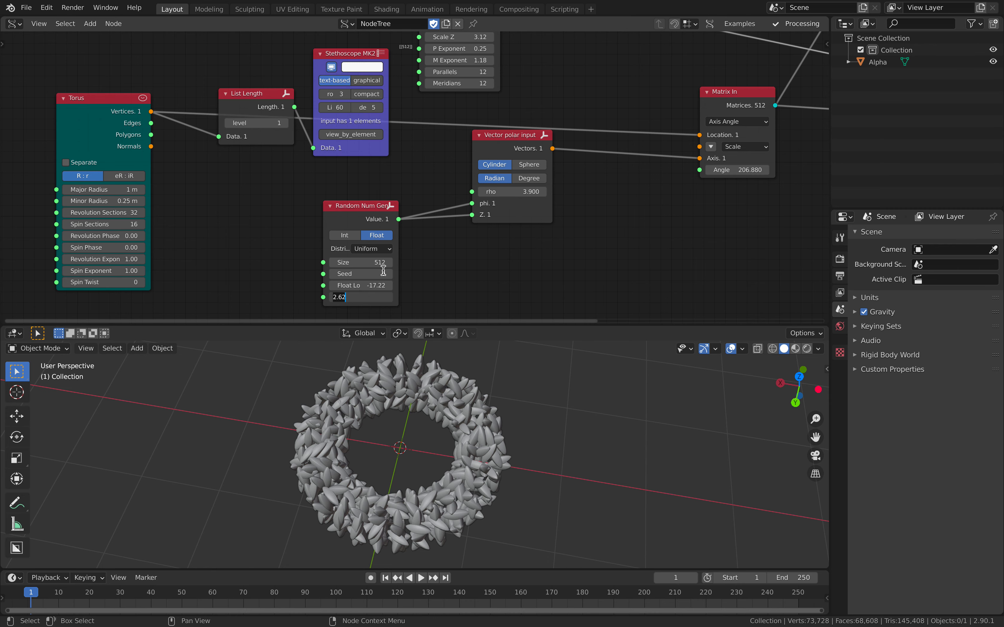
key("Return")
mouse_move(460, 413)
middle_mouse_down()
mouse_move(467, 418)
mouse_move(445, 417)
middle_mouse_up()
key("ctrl+s")
Select the Alpha grain mesh in the viewport and open its modifier settings.
left_click(467, 418)
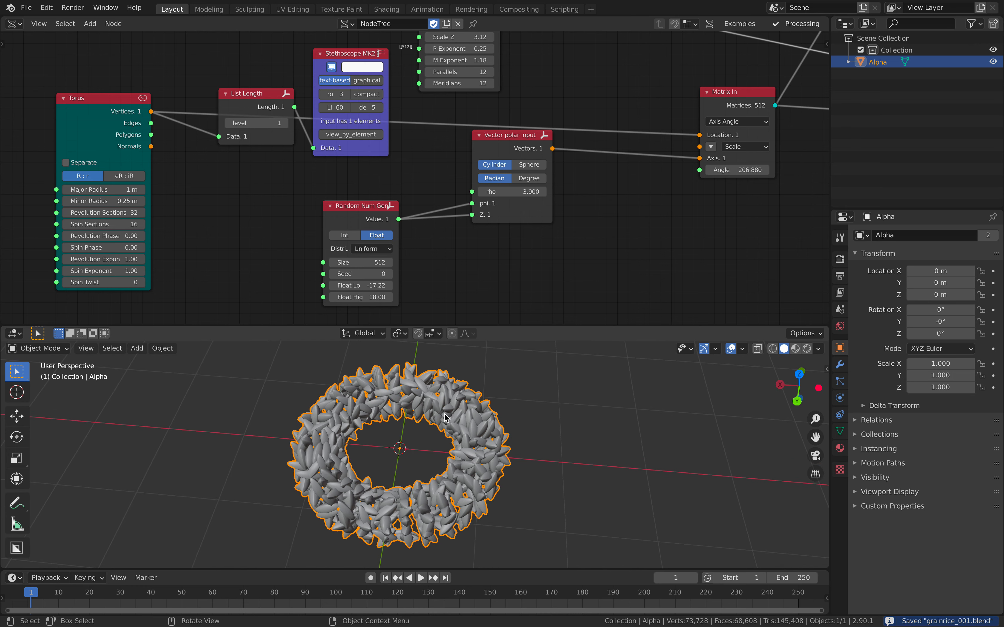
middle_click_drag(455, 416, 531, 416)
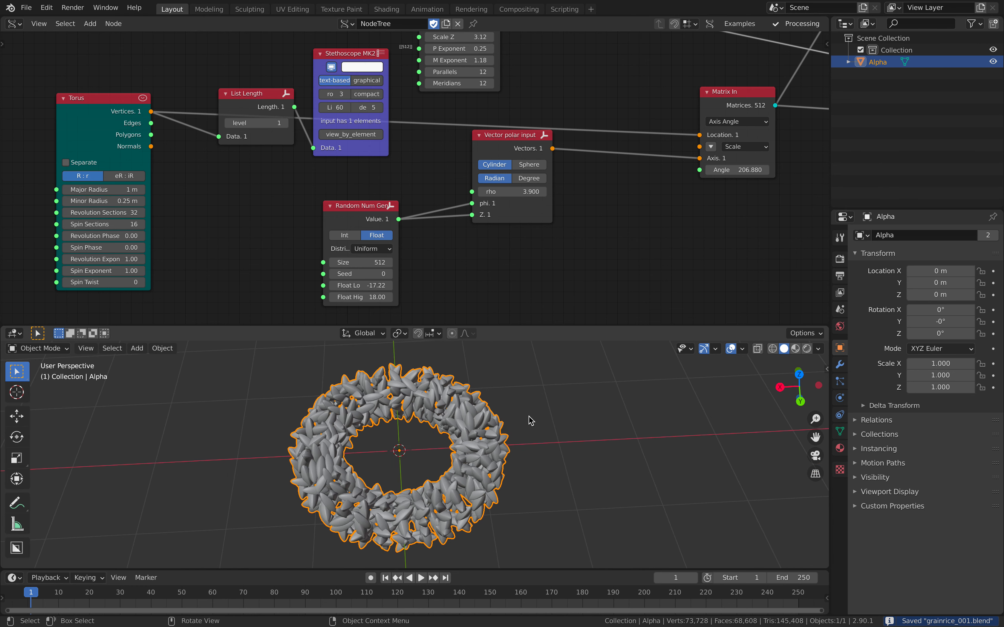
left_click(839, 364)
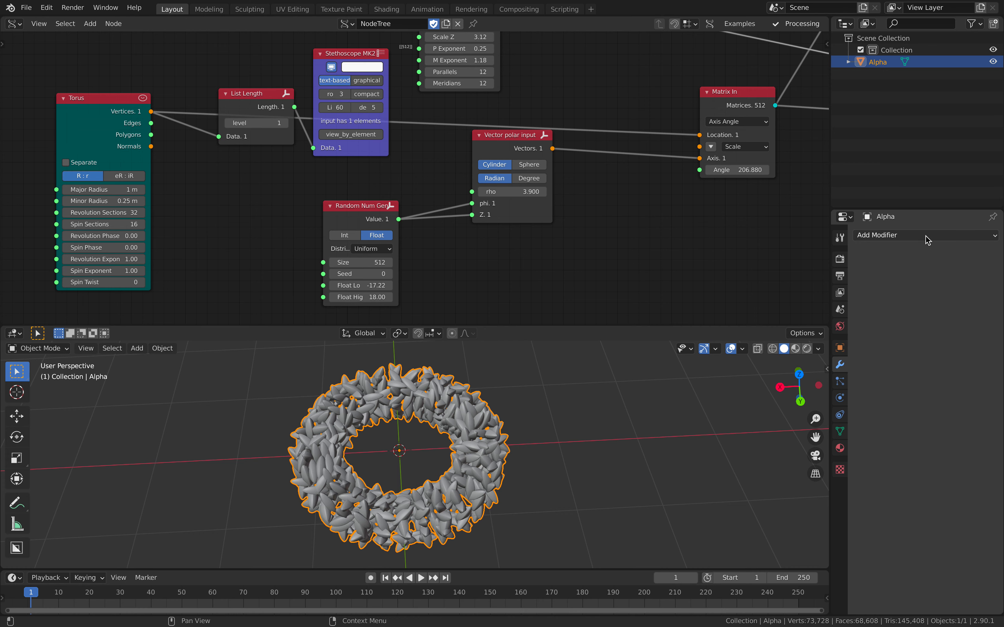
Set the Torus node's Spin Sections to 32.
middle_click_drag(236, 228, 255, 218)
scroll(202, 219, "up", 1)
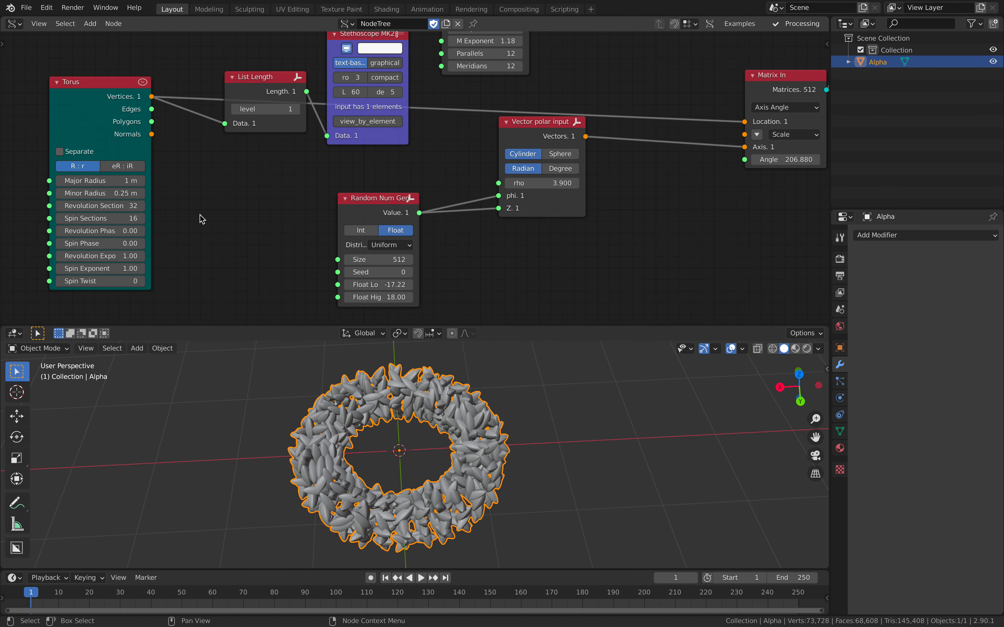
left_click(135, 218)
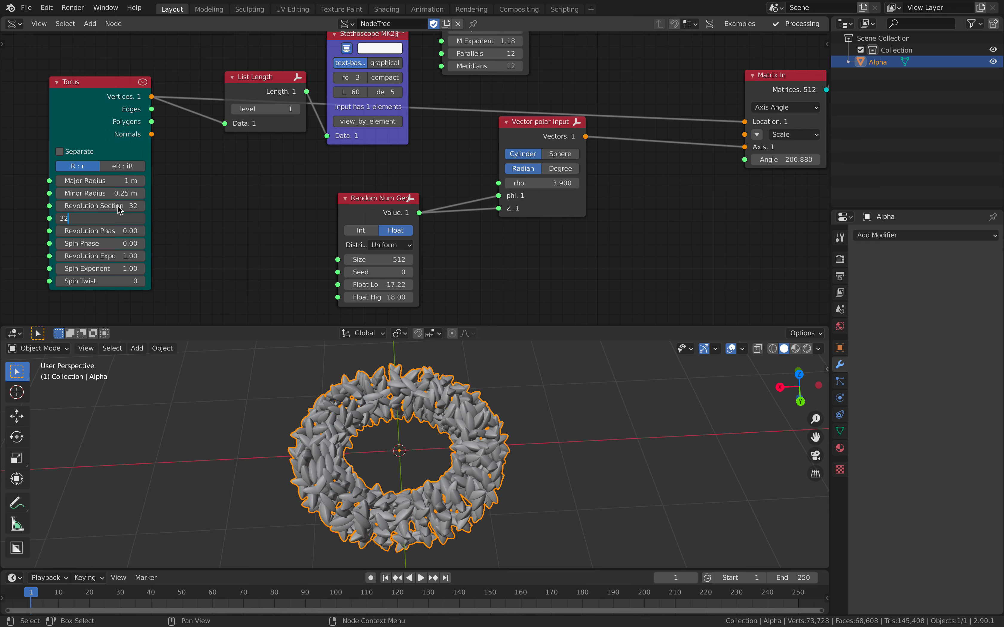
key("Return")
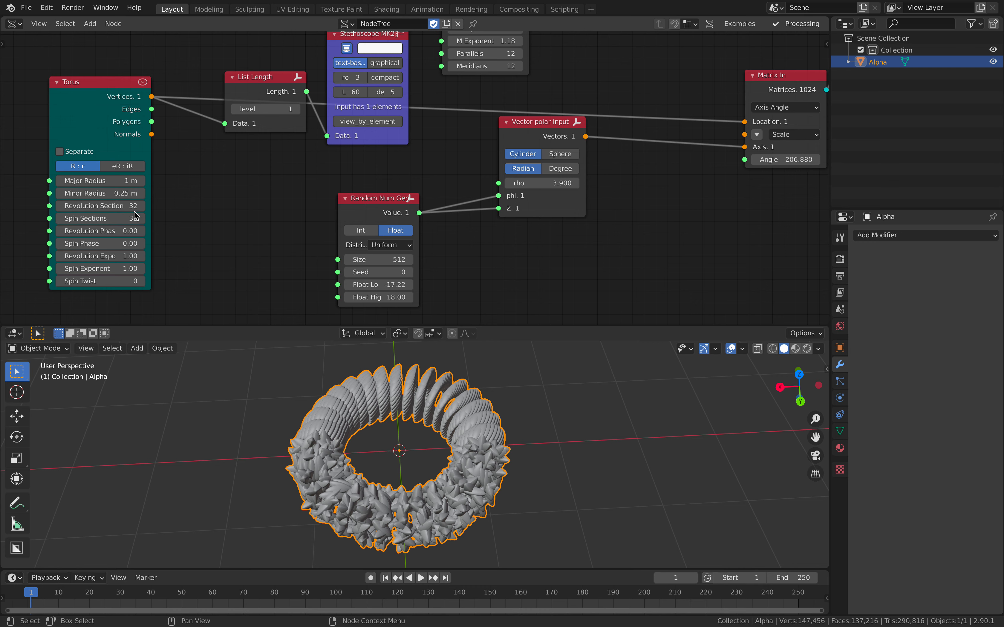
Set the Torus node's Revolution Sections to 40 and Spin Sections to 50.
left_click(135, 206)
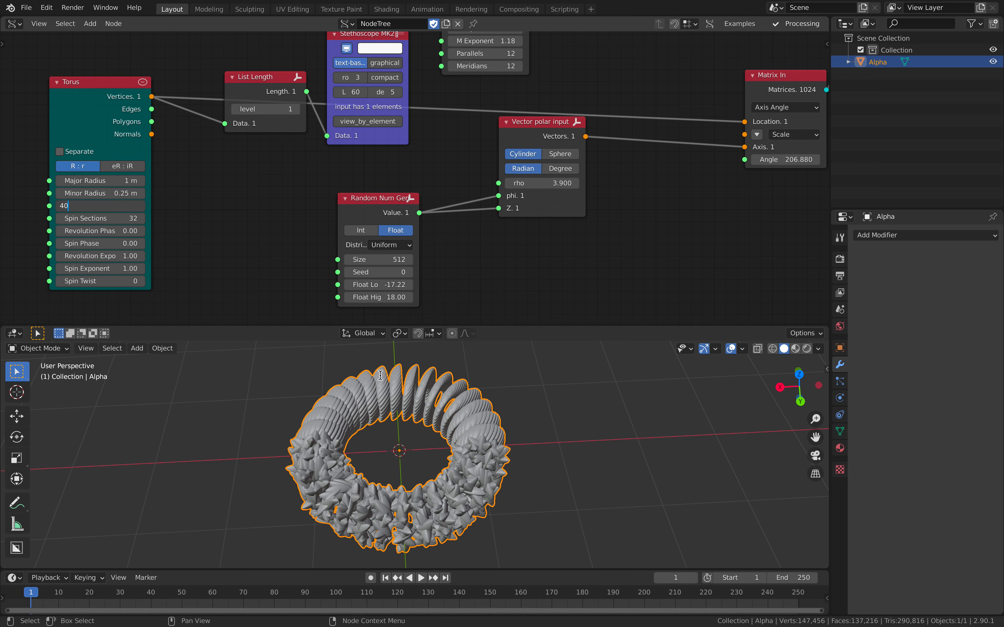
key("Tab")
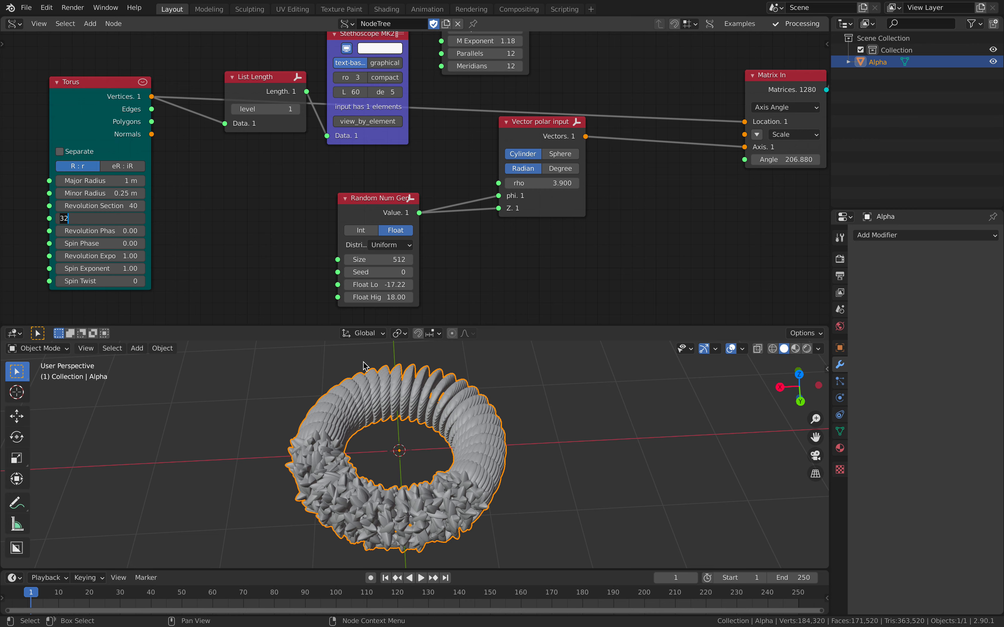
type("50")
key("Return")
Set the Random Num Gen node's Size to 2000 and save the file.
scroll(271, 276, "down", 2)
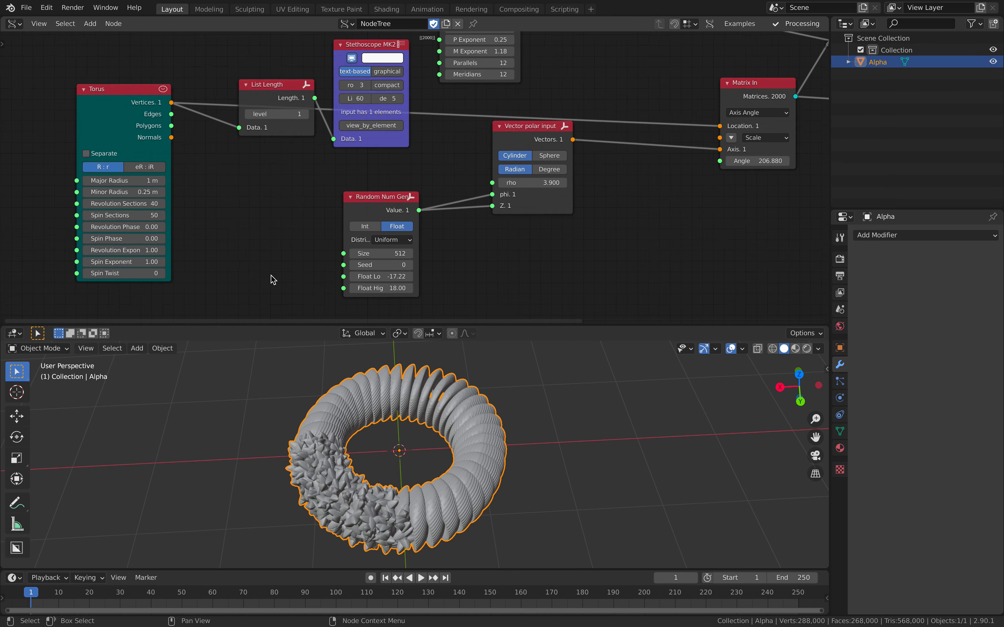
scroll(270, 277, "up", 1)
middle_click_drag(199, 242, 214, 231)
middle_click_drag(364, 405, 401, 405)
scroll(401, 406, "up", 2)
middle_click_drag(439, 481, 440, 440)
scroll(229, 236, "up", 2)
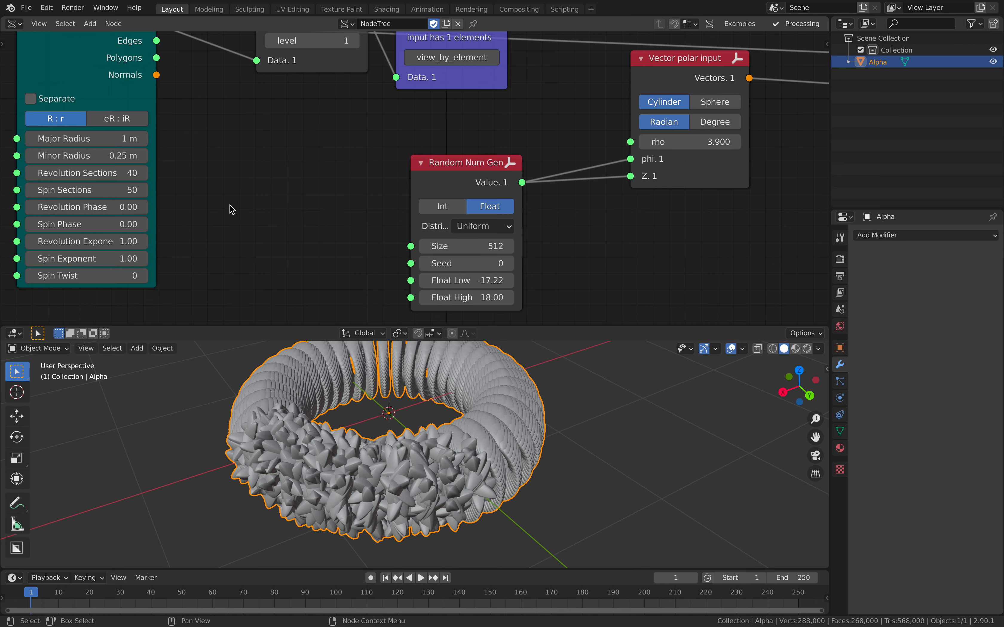
scroll(232, 210, "down", 1)
left_click(439, 217)
type("2000")
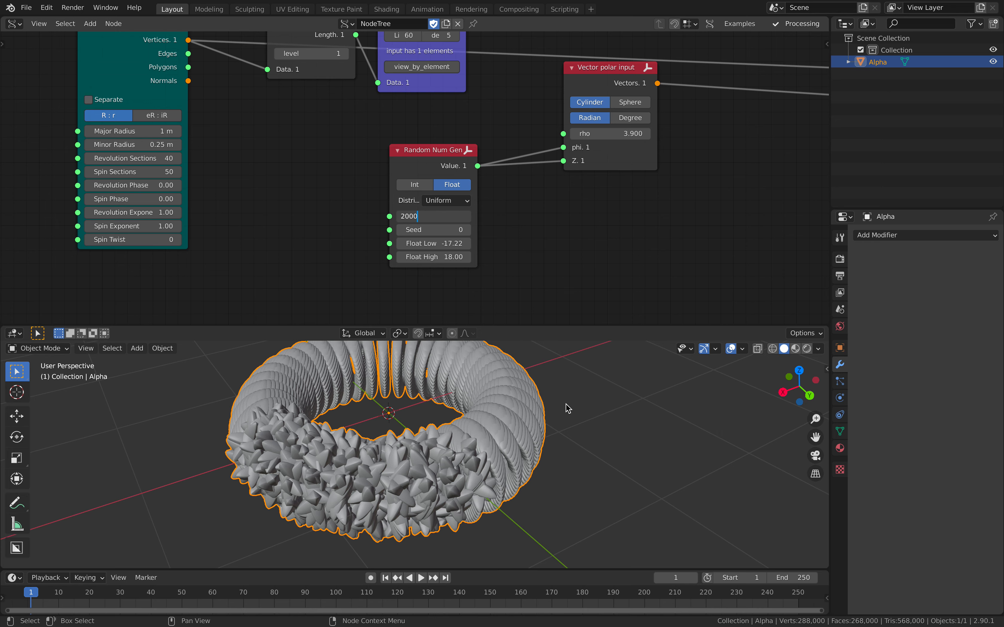
key("Return")
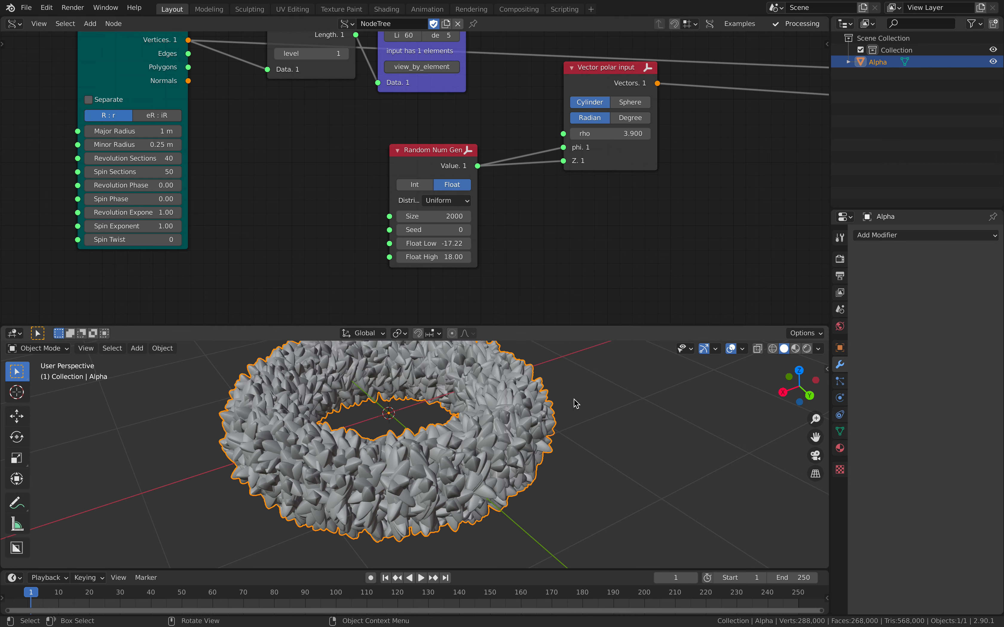
scroll(572, 405, "down", 2)
middle_click_drag(567, 406, 495, 422)
key("ctrl+s")
Reselect the Alpha mesh, enlarge the 3D viewport area and save the file.
scroll(550, 483, "up", 1)
left_click(544, 439)
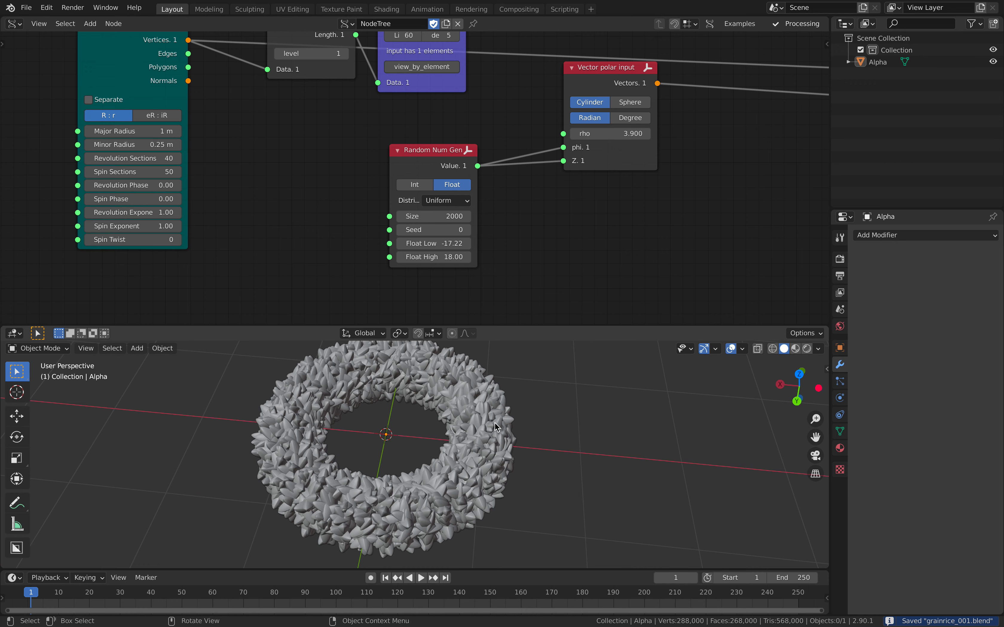
left_click(494, 423)
middle_click_drag(523, 139, 429, 238)
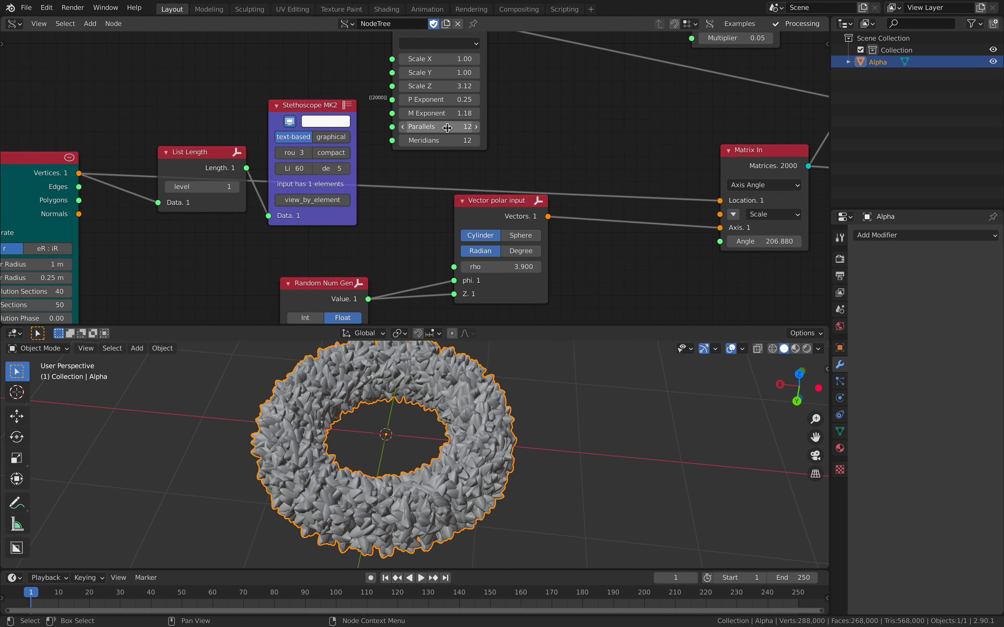
middle_click_drag(531, 150, 524, 123)
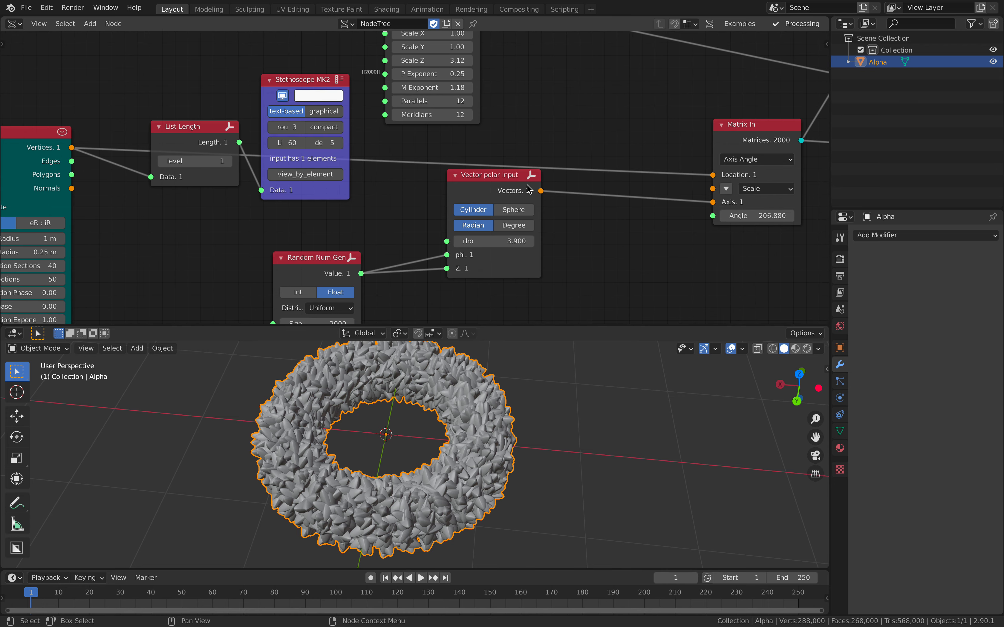
left_click_drag(548, 326, 535, 186)
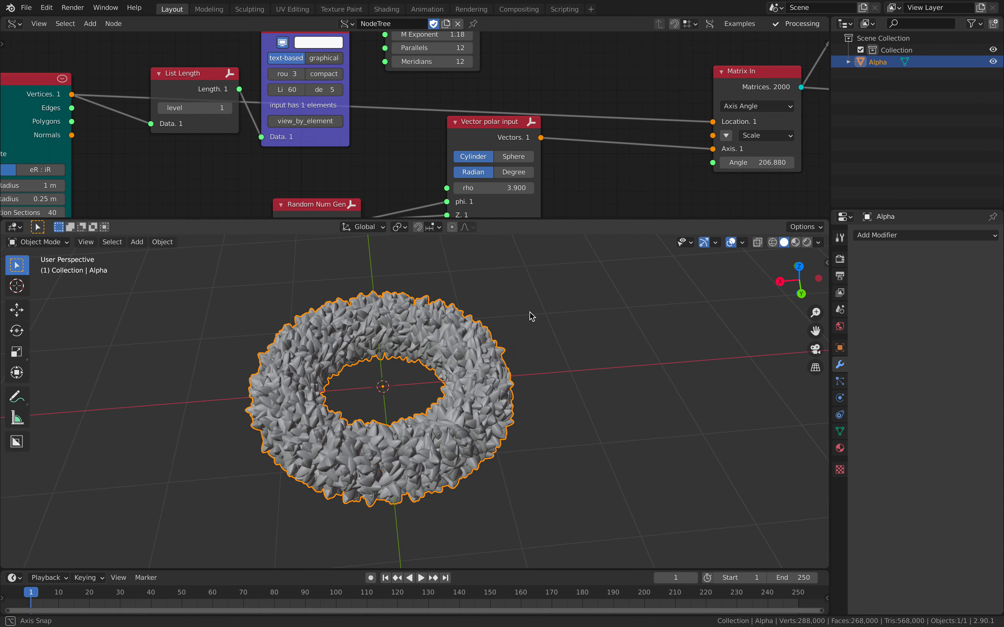
scroll(576, 309, "up", 3)
key("ctrl+s")
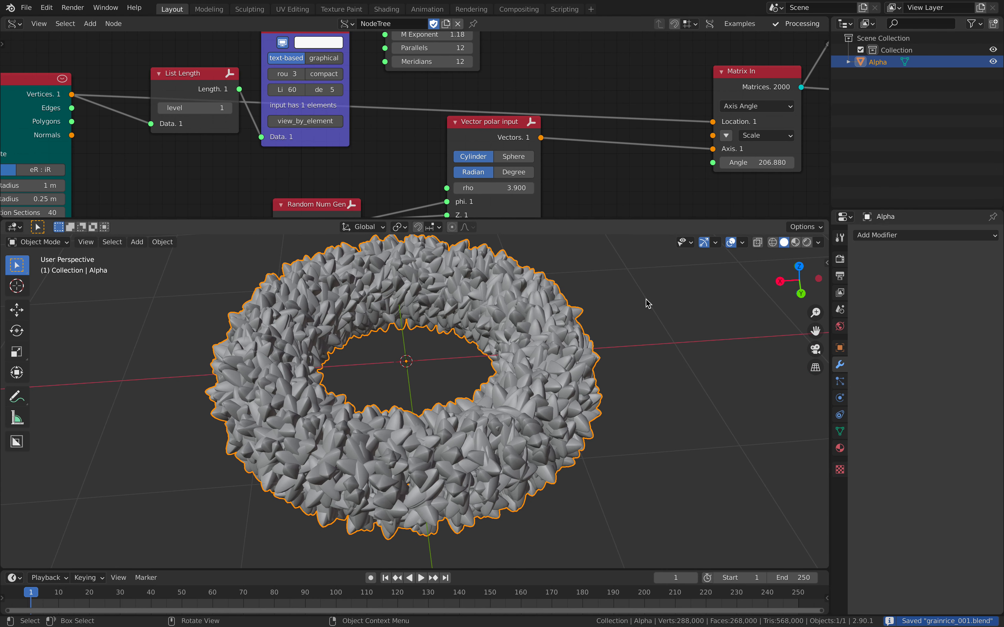
Add a Remesh modifier to the Alpha torus mesh.
middle_click_drag(646, 299, 660, 297)
left_click(865, 234)
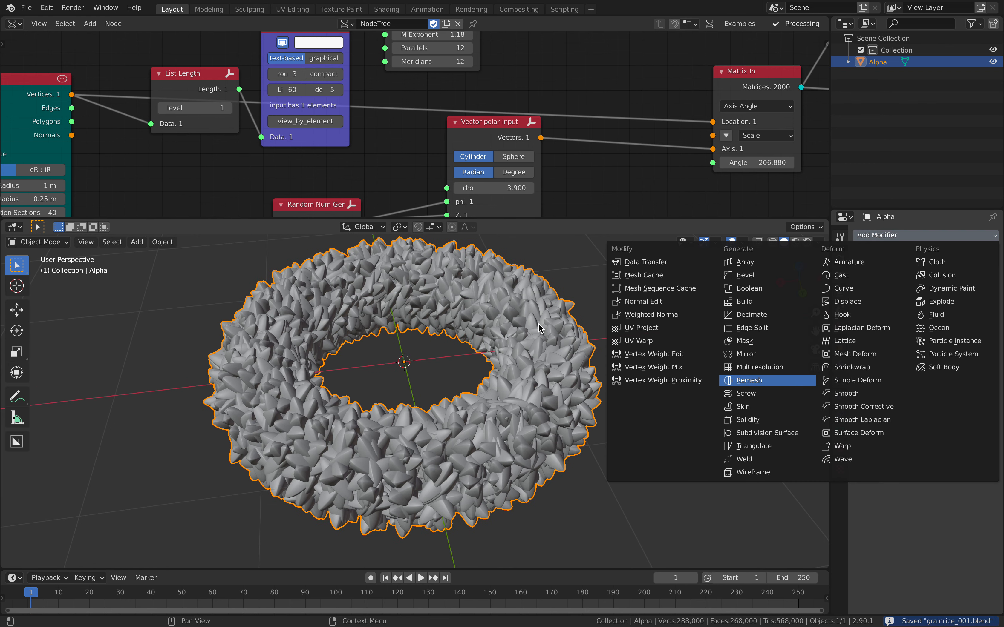
key("Return")
scroll(602, 381, "up", 3)
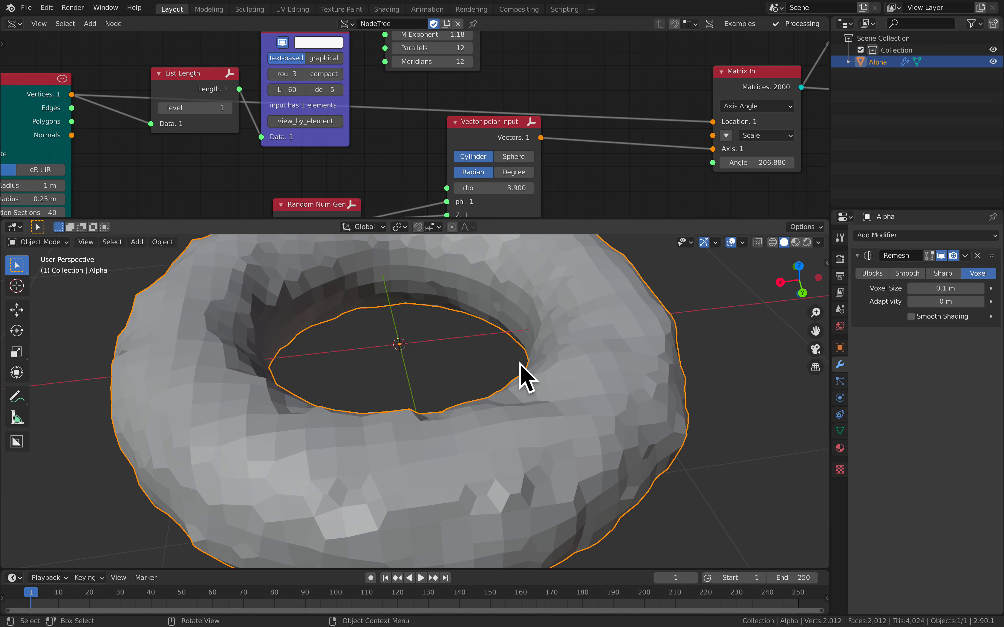
scroll(516, 374, "down", 3)
scroll(503, 361, "down", 1)
Set the Remesh modifier's Voxel Size to 0.02 m and enable Smooth Shading.
left_click(960, 287)
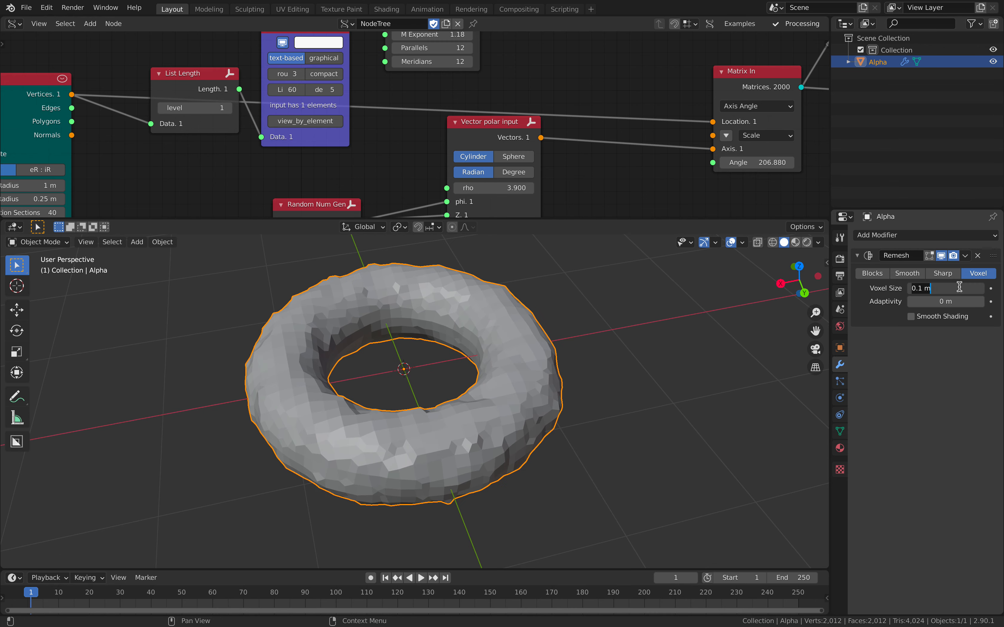
key("BackSpace")
key("BackSpace")
key("BackSpace")
key("Return")
left_click(959, 287)
type("0")
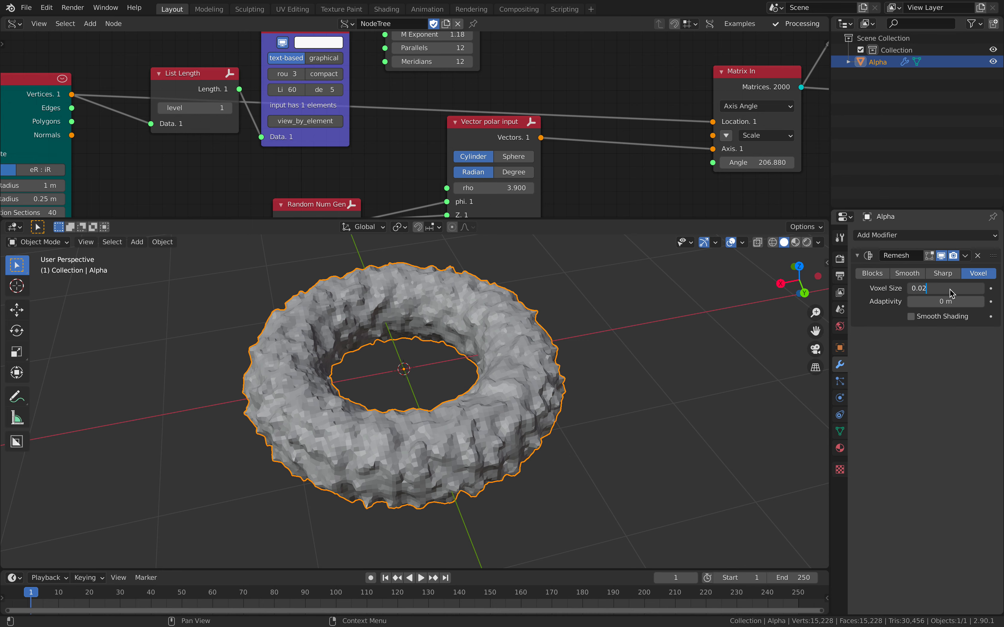
type(".02")
key("Return")
left_click(915, 320)
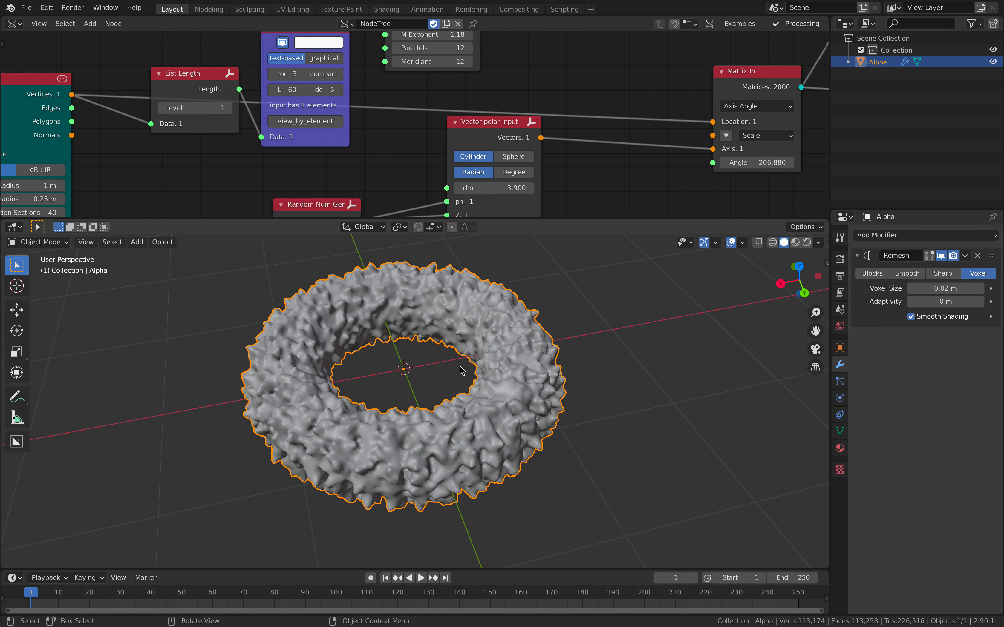
Enlarge the 3D viewport slightly and turn on Cavity in its shading options.
middle_click_drag(459, 367, 459, 375)
middle_click_drag(590, 365, 620, 371)
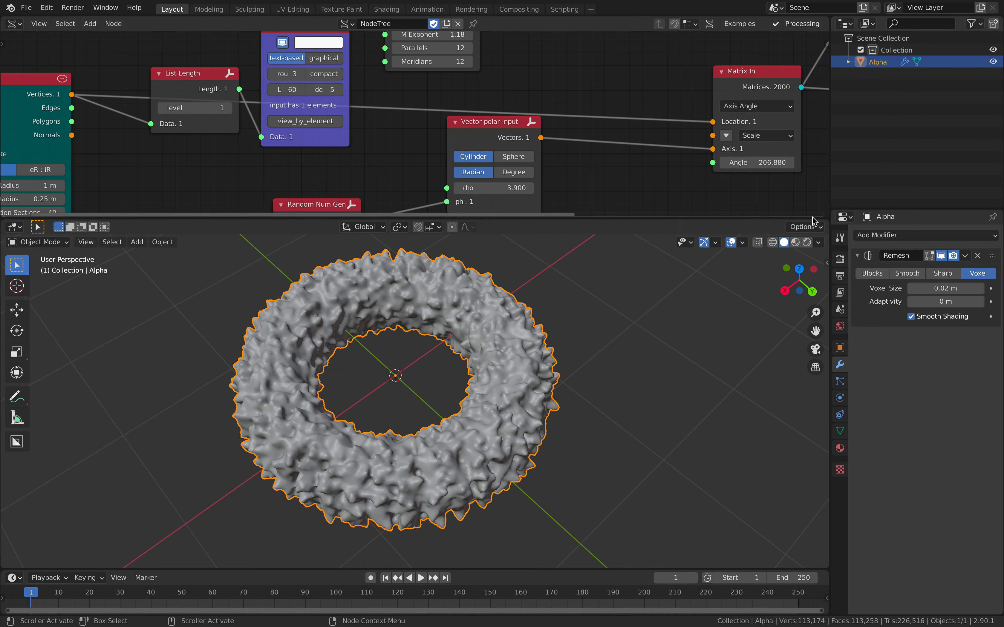
left_click_drag(813, 218, 814, 204)
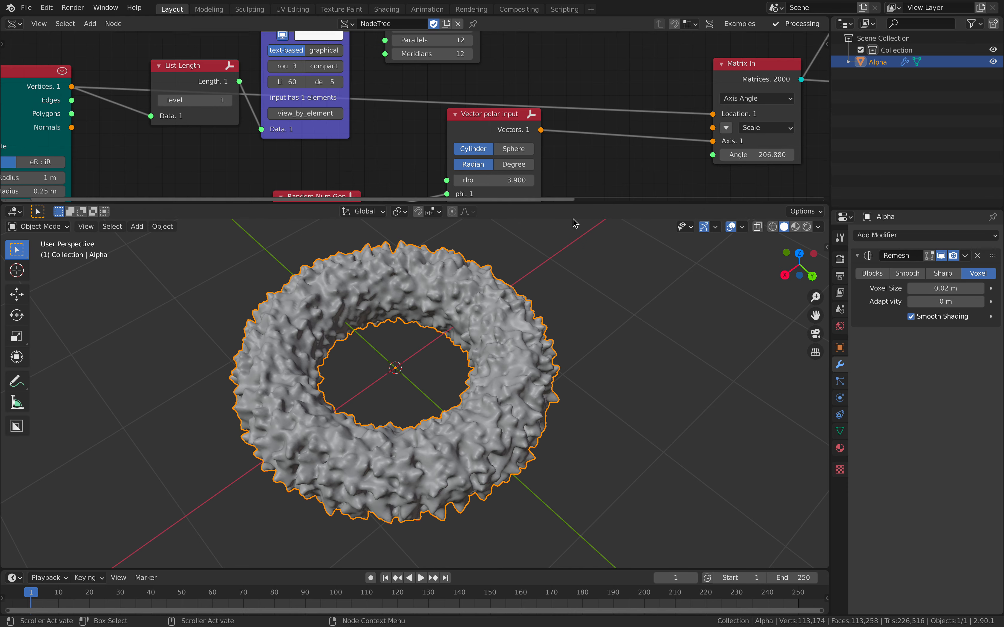
left_click(818, 227)
left_click(753, 491)
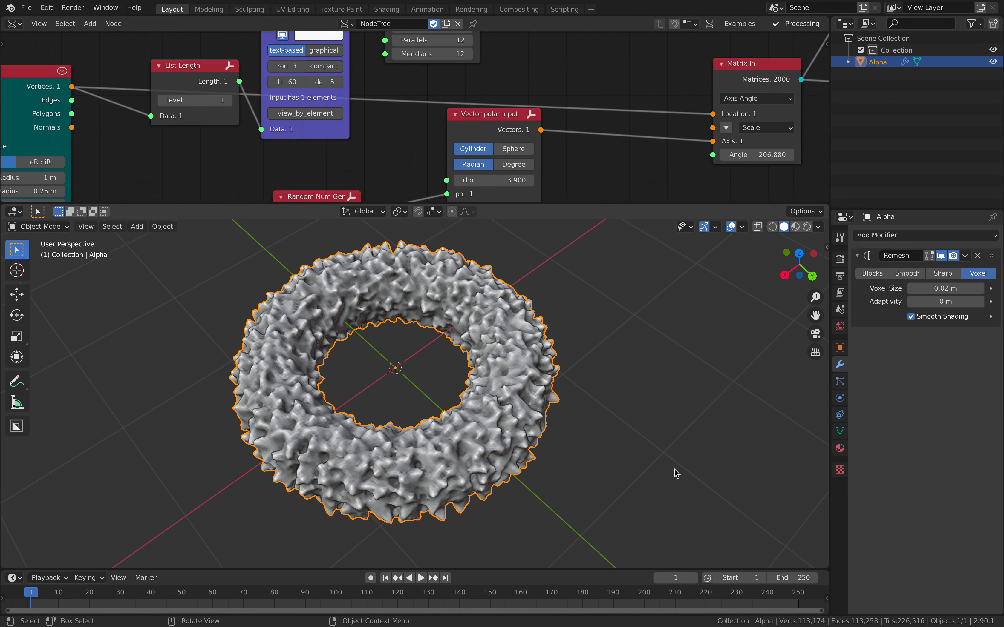
Refine the Remesh modifier's Voxel Size to 0.01 m, shrink the 3D viewport area and save the file.
middle_click_drag(690, 481, 749, 399)
left_click(944, 288)
type("0")
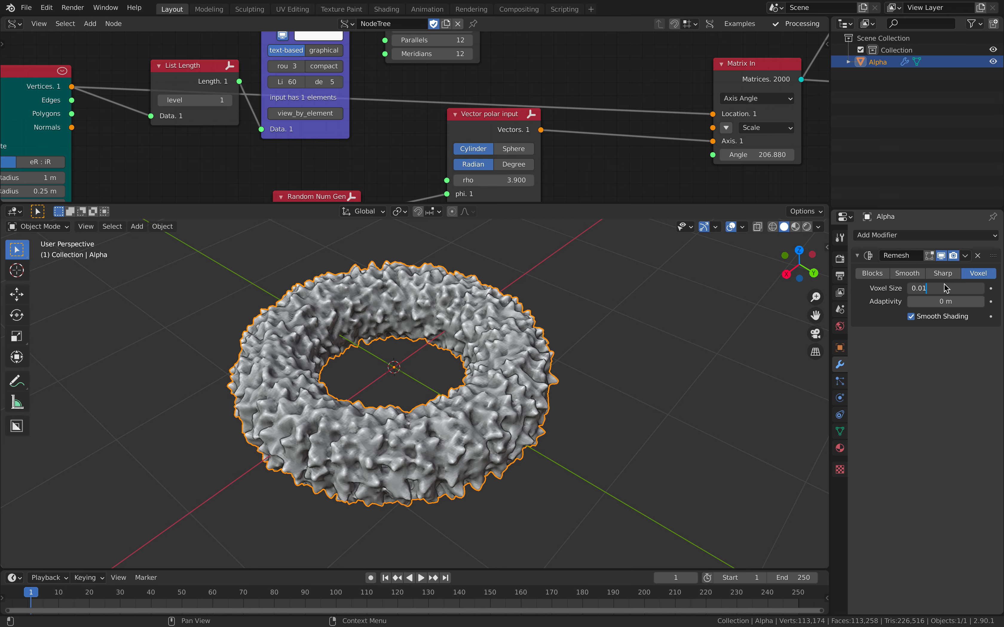
key("Return")
middle_click_drag(461, 393, 512, 389)
scroll(533, 353, "down", 2)
left_click_drag(531, 207, 534, 263)
scroll(286, 166, "down", 4)
middle_click_drag(287, 166, 343, 167)
key("ctrl+s")
Move the Vector polar input node down and insert a Randomize node between the Torus Vertices output and Matrix In's Location.
left_click_drag(490, 154, 517, 206)
key("shift+a")
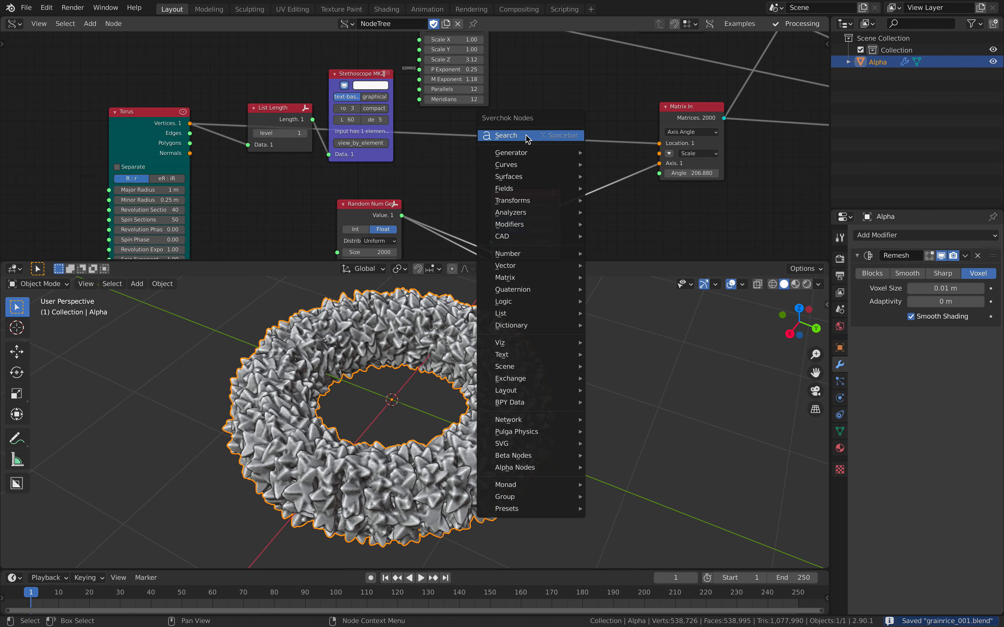
left_click(527, 135)
type("random v")
key("BackSpace")
key("BackSpace")
type("i")
key("Return")
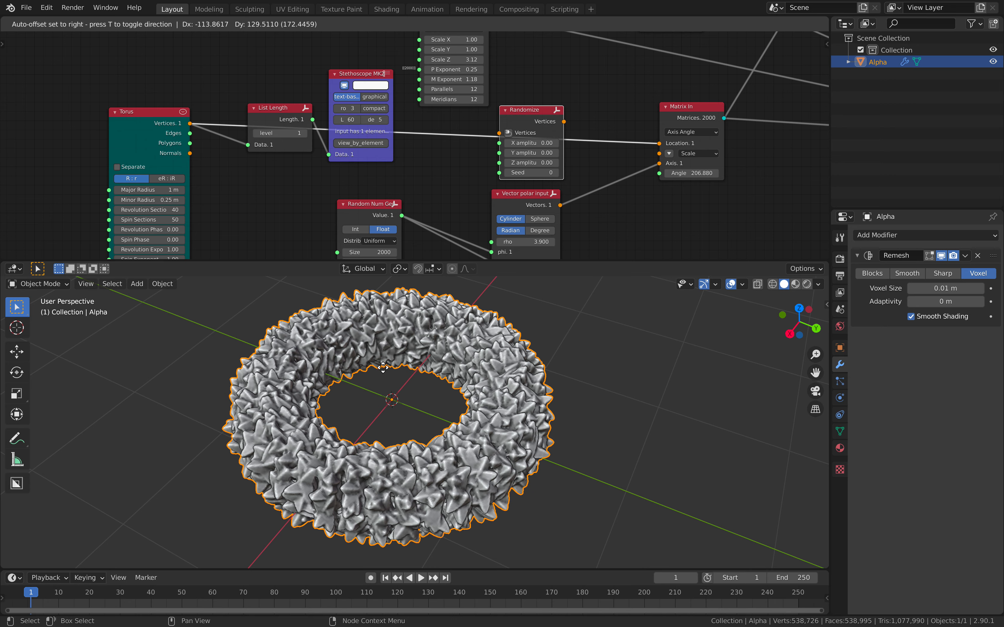
left_click(432, 392)
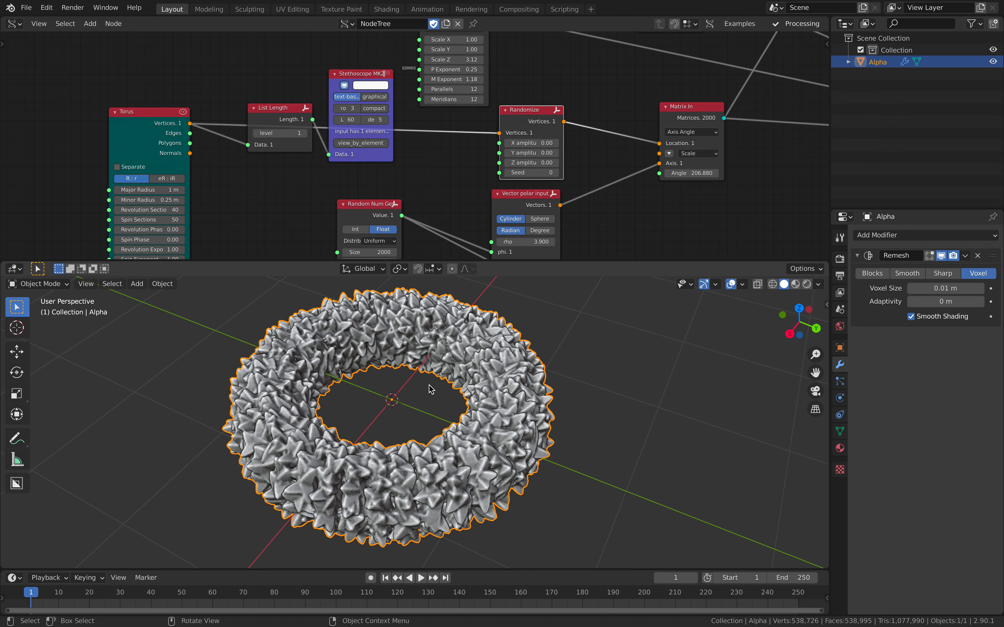